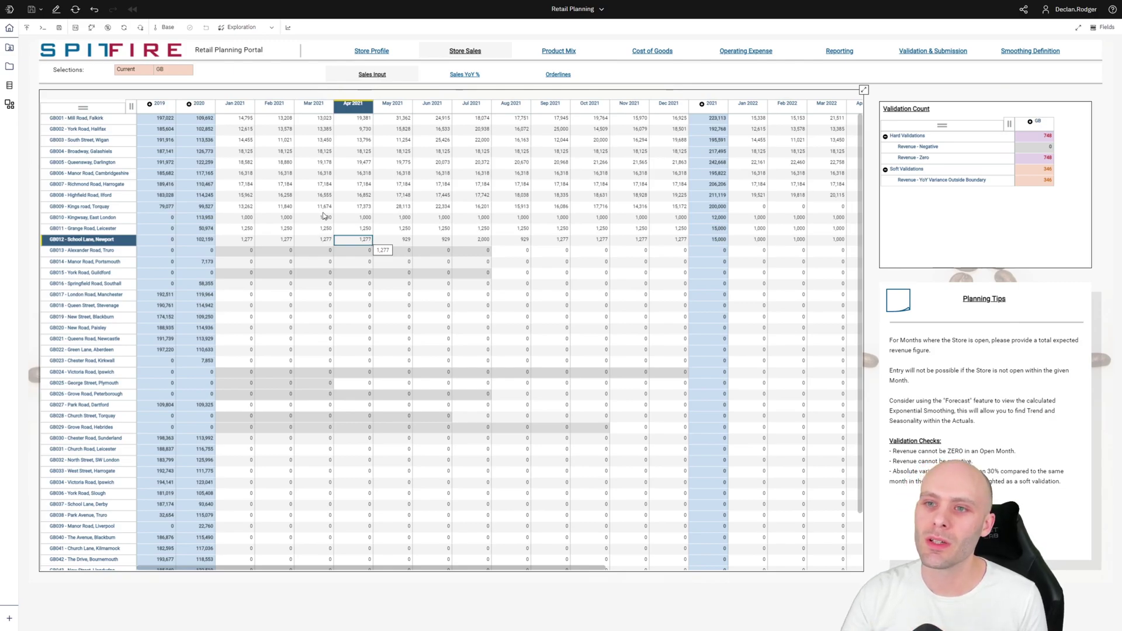
# Create a new sandbox named MySandBox from Base for the store sales view.
pyautogui.click(349, 186)
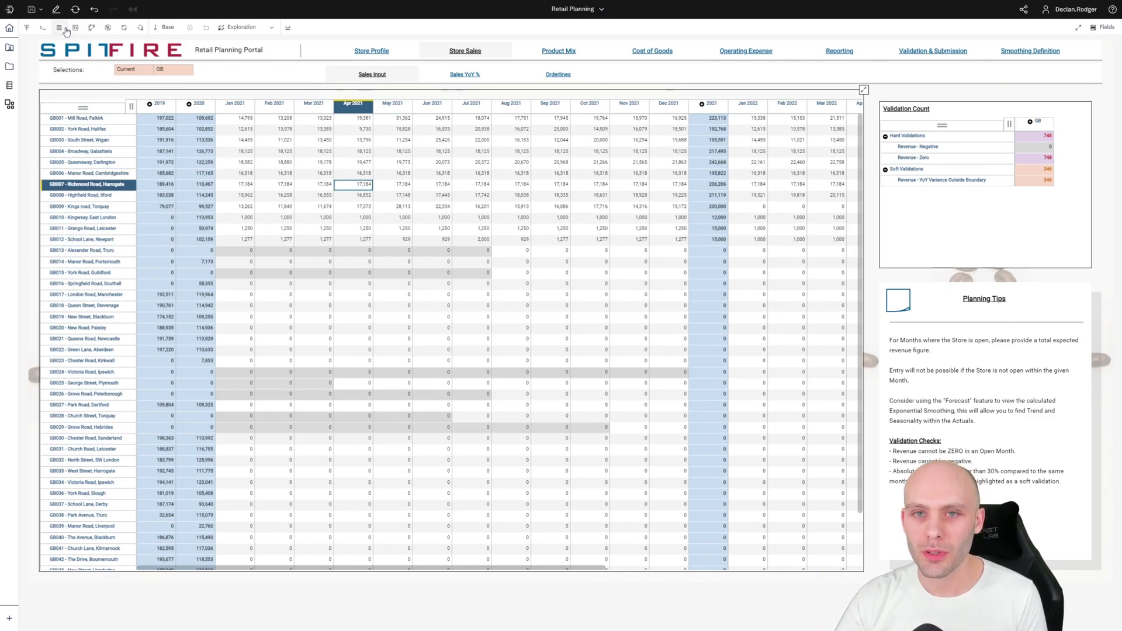
pyautogui.click(154, 29)
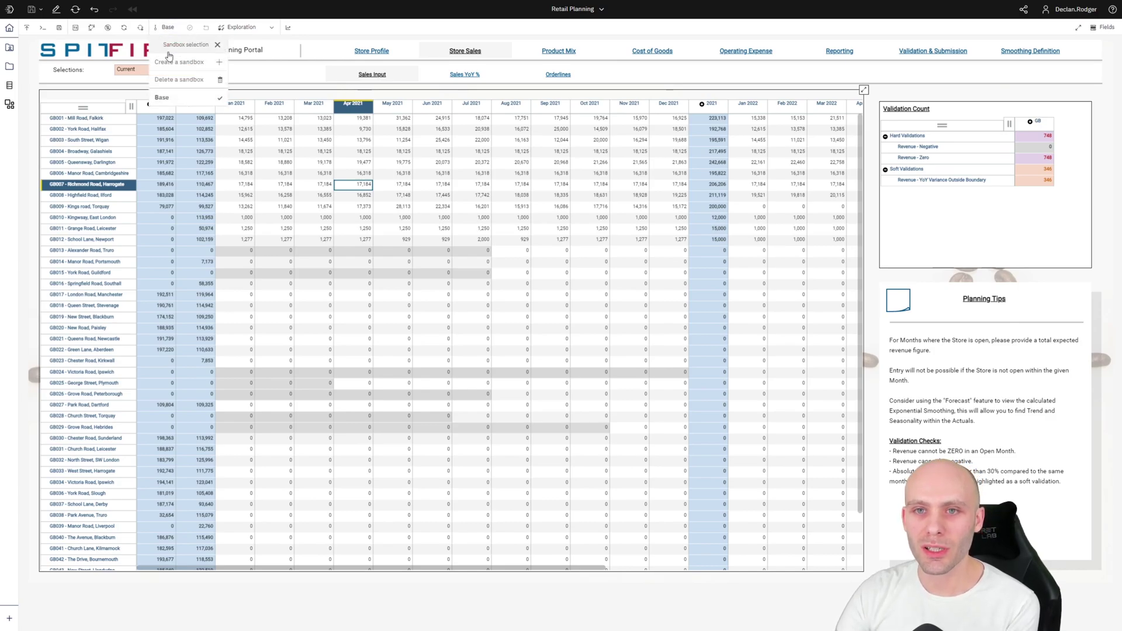
pyautogui.click(168, 65)
pyautogui.click(475, 292)
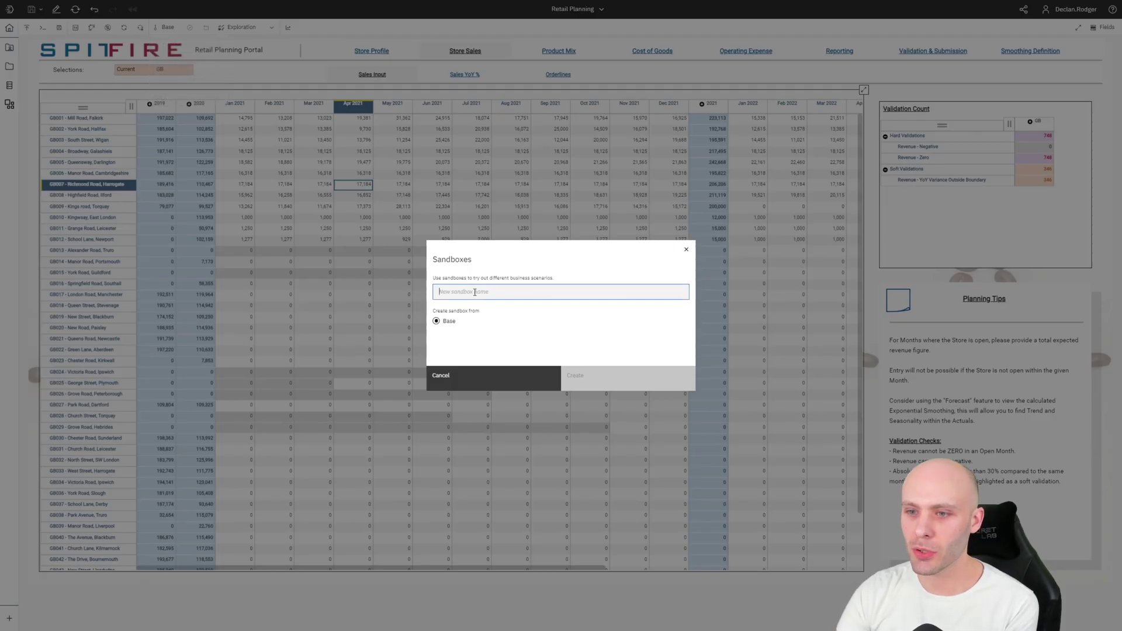
pyautogui.write('MyS')
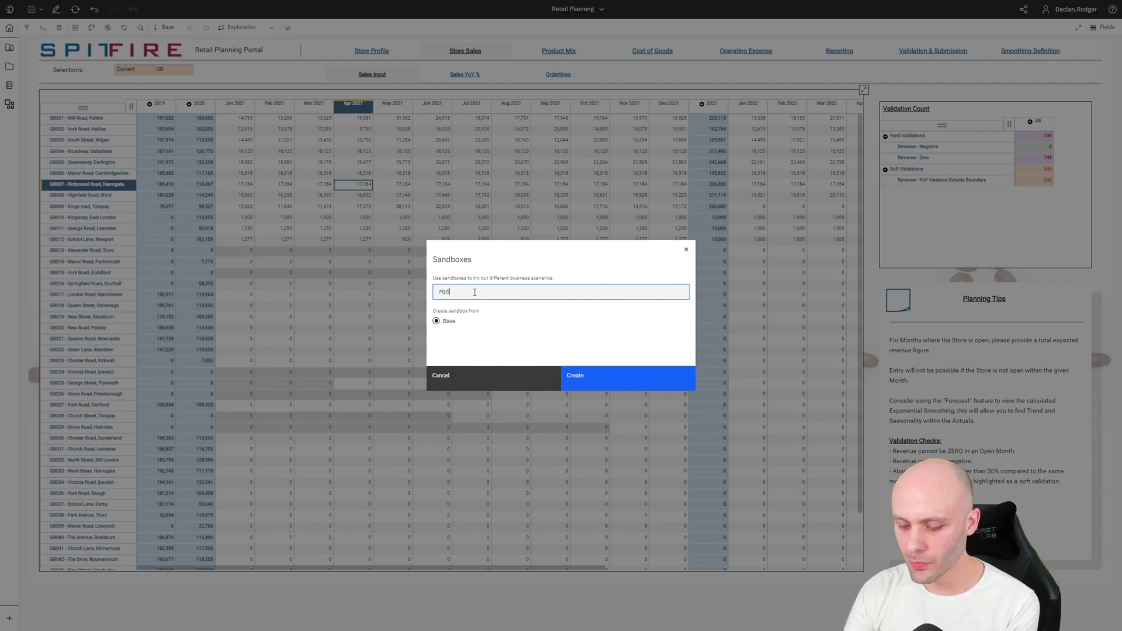
pyautogui.write('andBox')
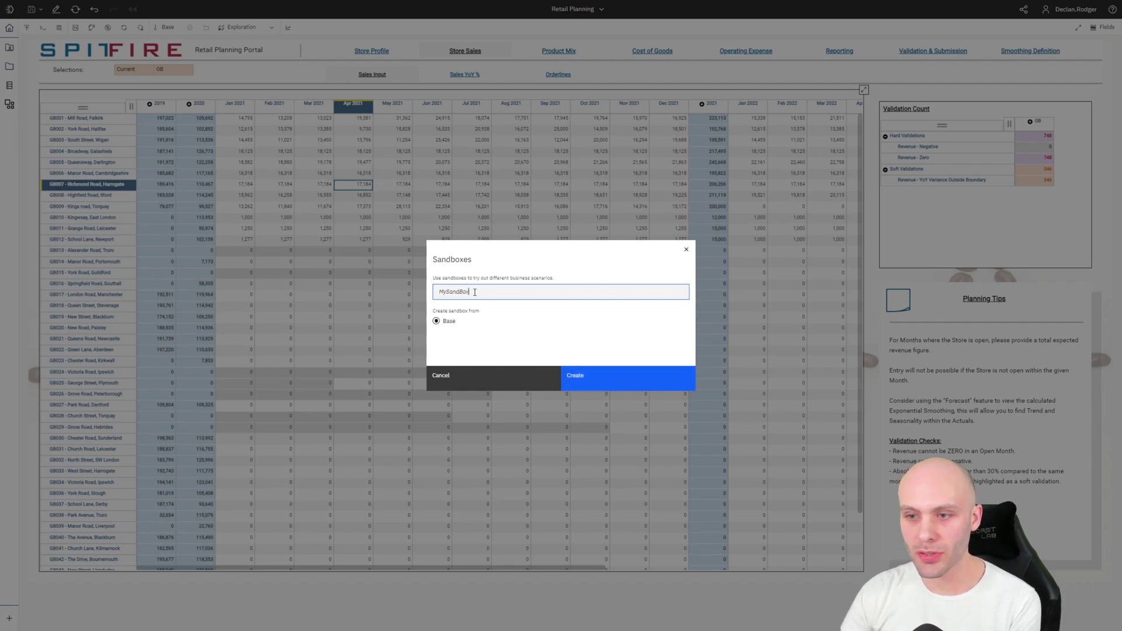
pyautogui.doubleClick(474, 291)
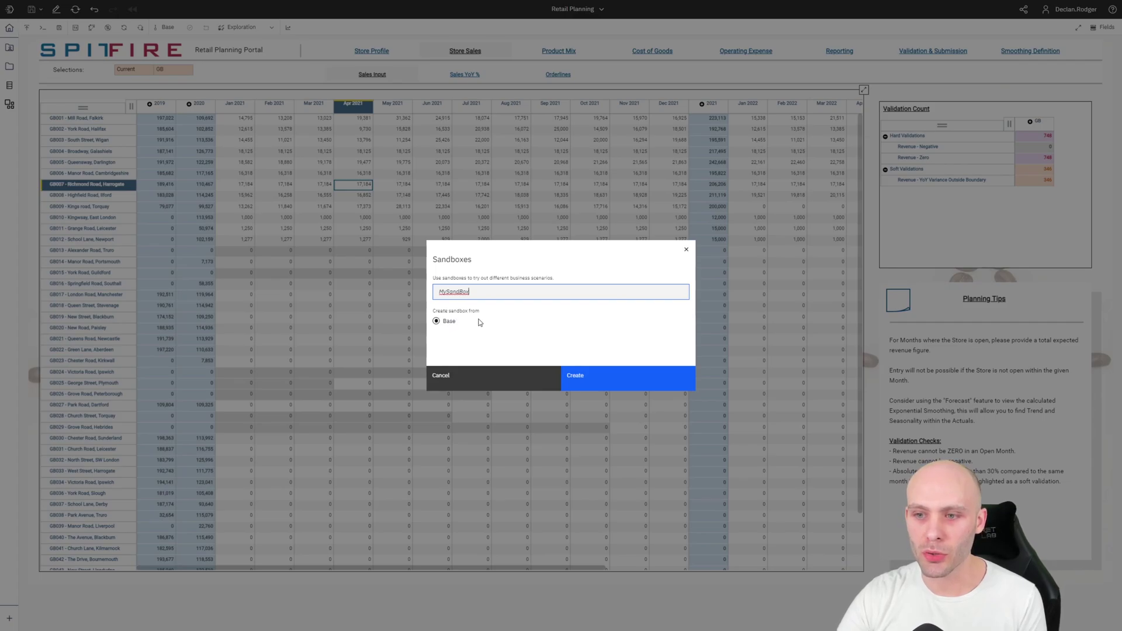
pyautogui.click(589, 376)
# Check the source options for creating another sandbox and leave without creating one.
pyautogui.click(174, 27)
pyautogui.click(170, 63)
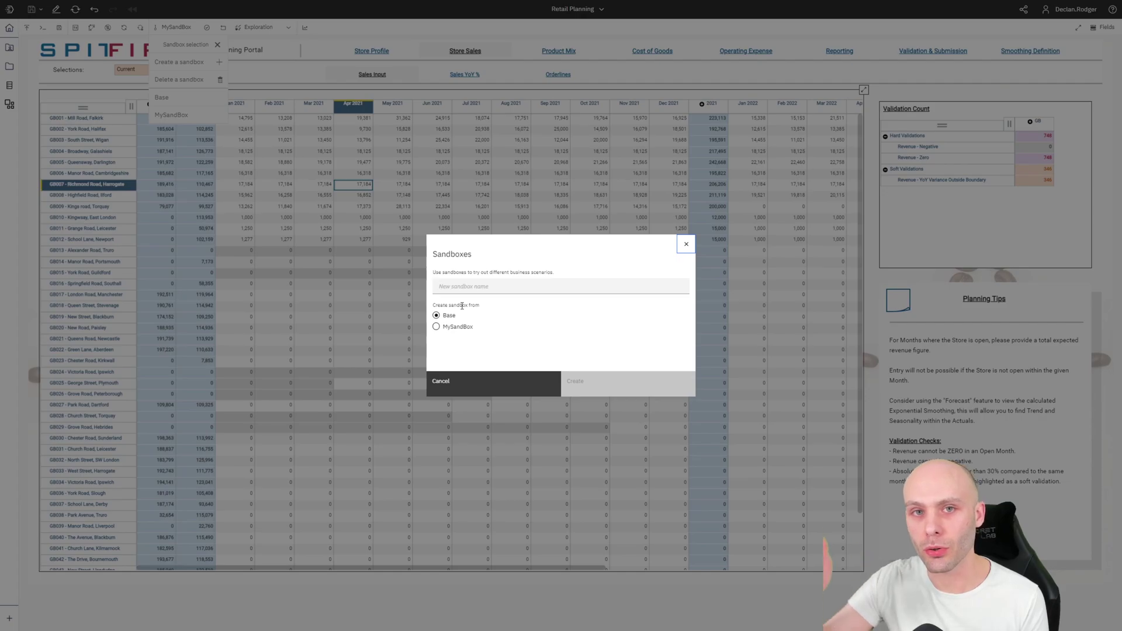
pyautogui.click(493, 384)
# Switch the store sales grid to the Base data and back to MySandBox.
pyautogui.click(174, 27)
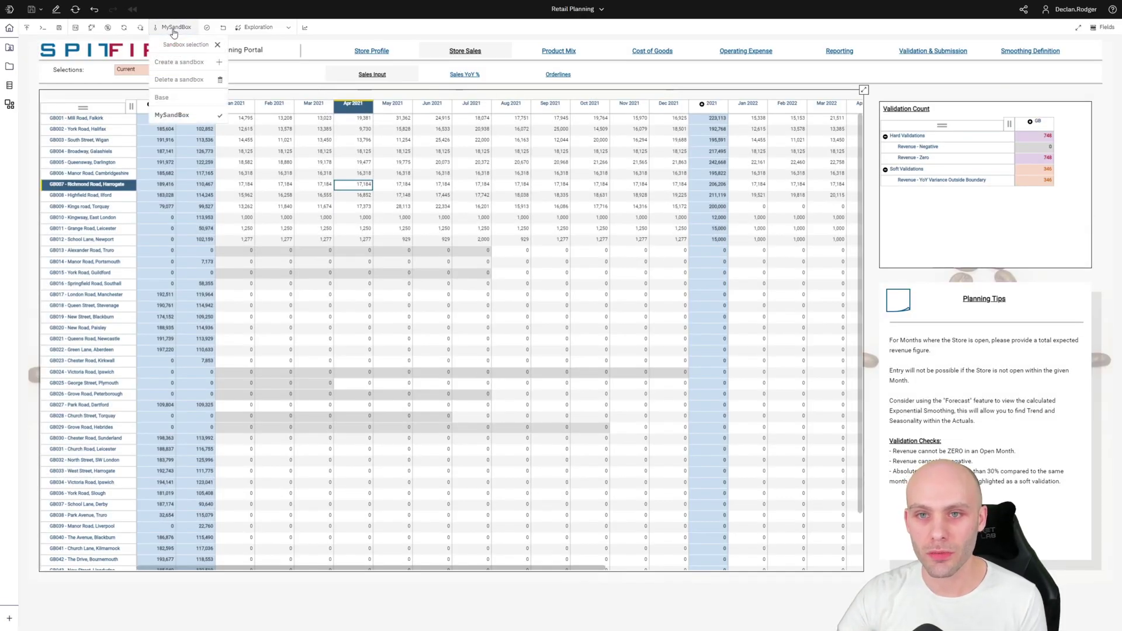
pyautogui.click(178, 97)
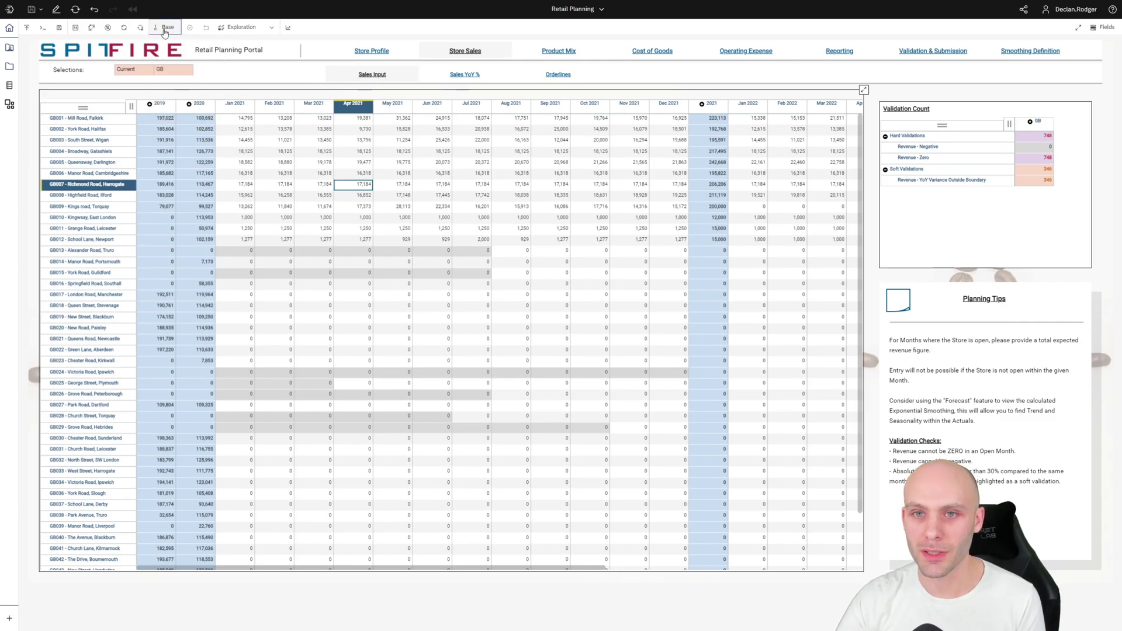
pyautogui.click(167, 28)
pyautogui.click(171, 115)
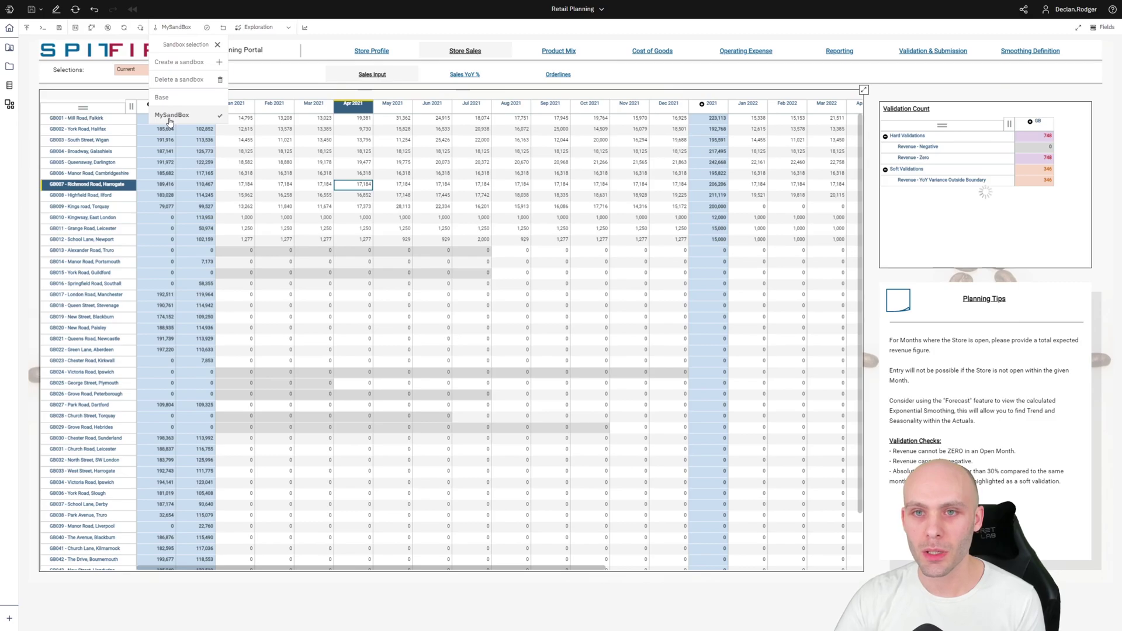
# Refresh the store sales grid while working in MySandBox.
pyautogui.click(455, 173)
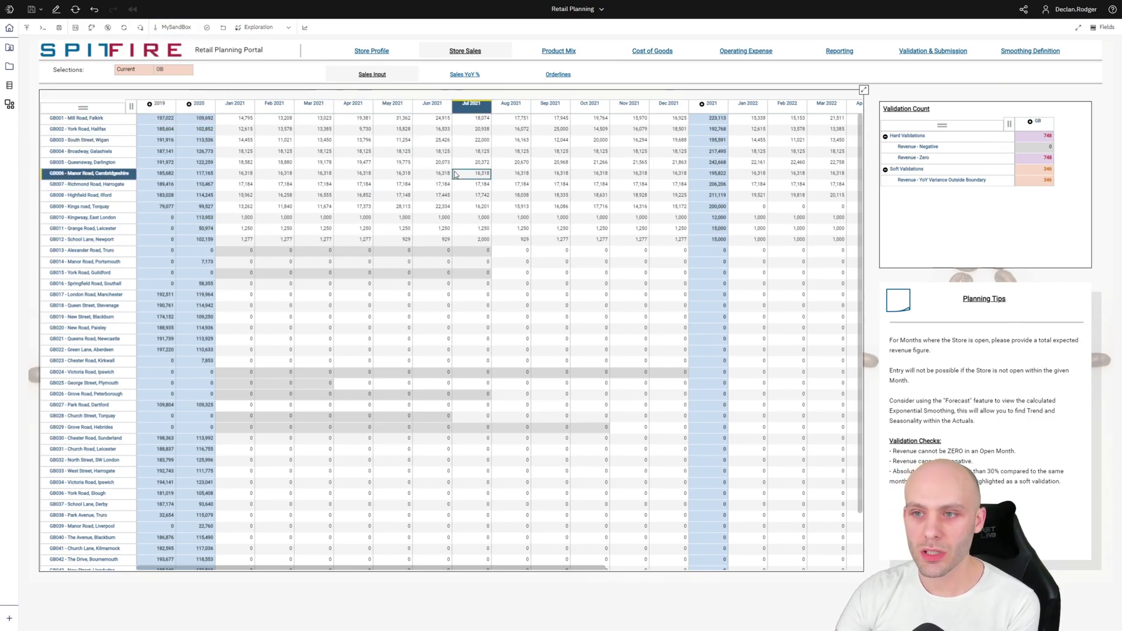
pyautogui.click(435, 173)
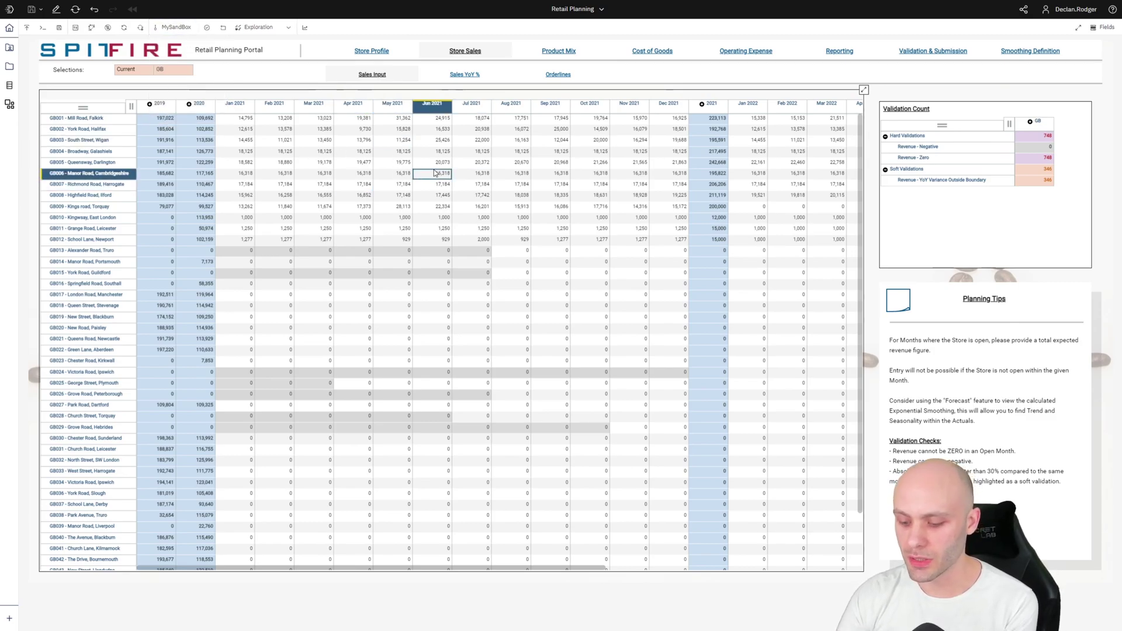
pyautogui.click(383, 176)
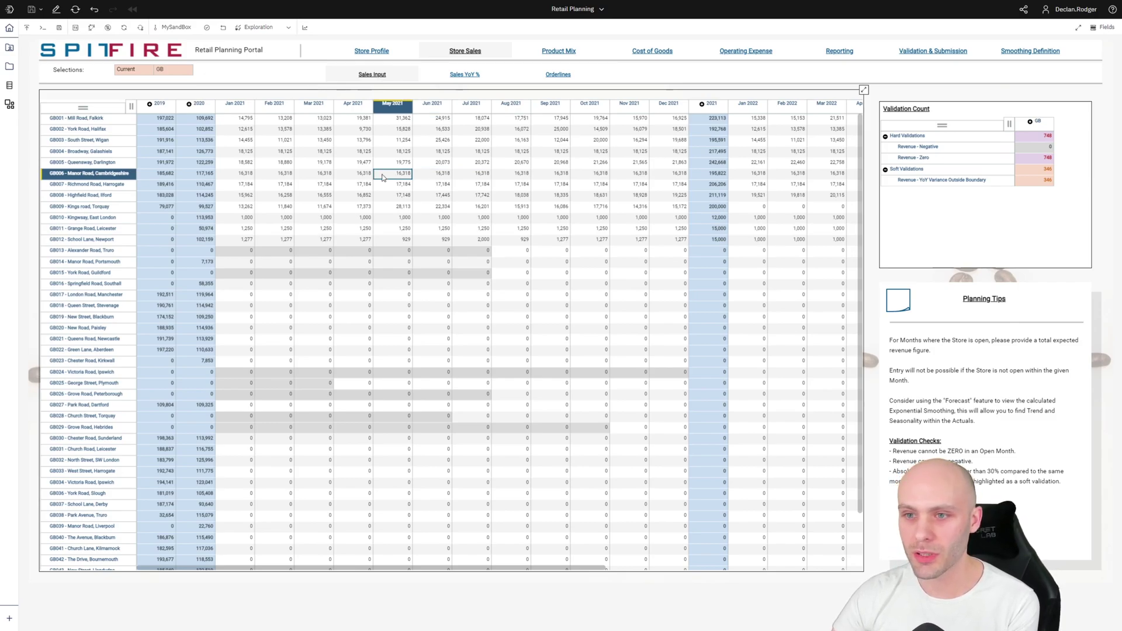
pyautogui.click(253, 183)
pyautogui.click(122, 29)
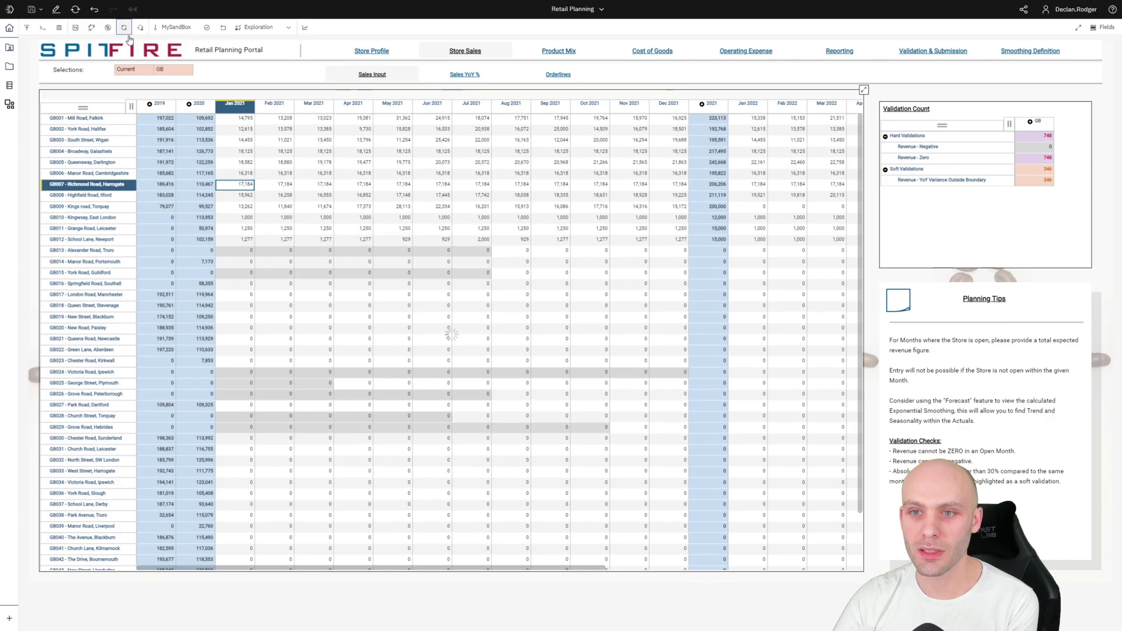
# Set the 2021 sales totals of GB005 - Queensway, Darlington and GB006 - Manor Road, Cambridgeshire to 250k each.
pyautogui.click(716, 163)
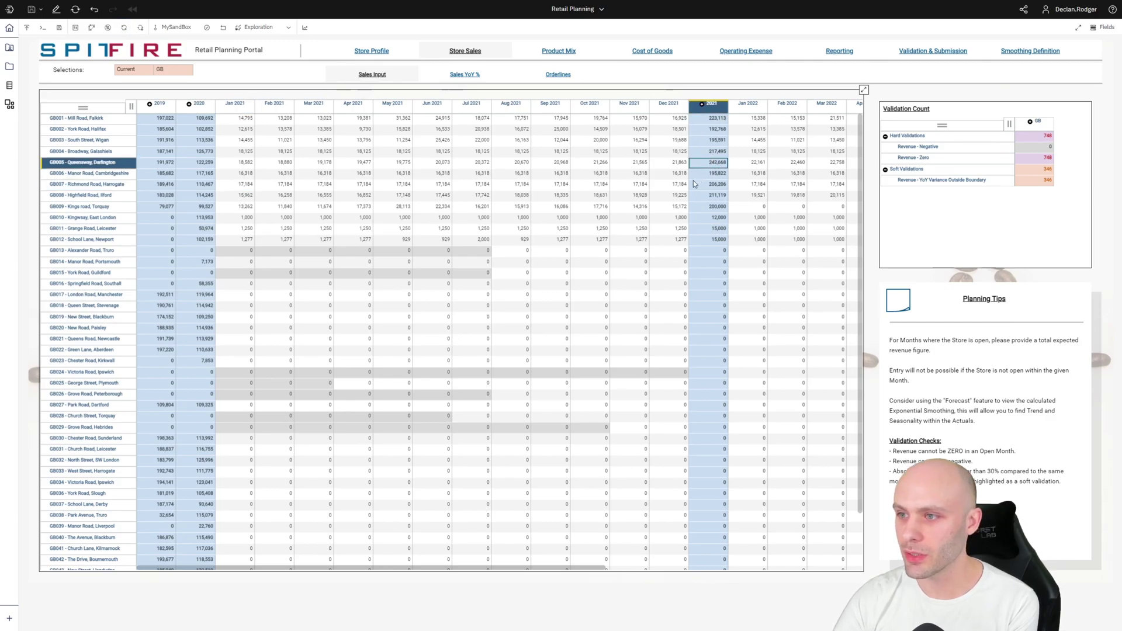
pyautogui.write('250k')
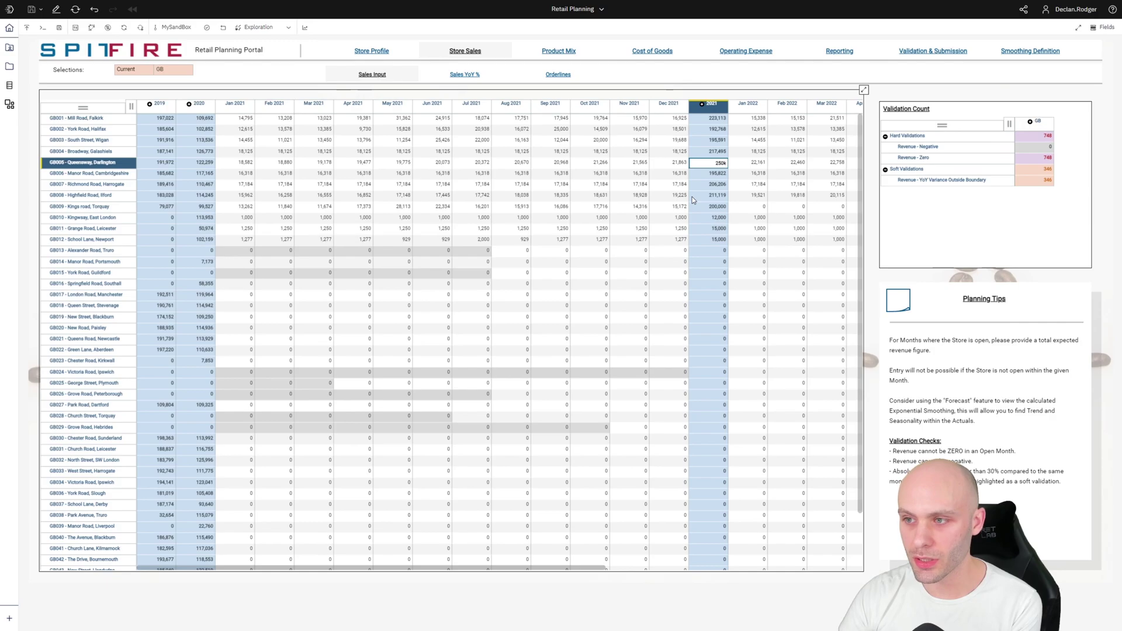
pyautogui.press('Return')
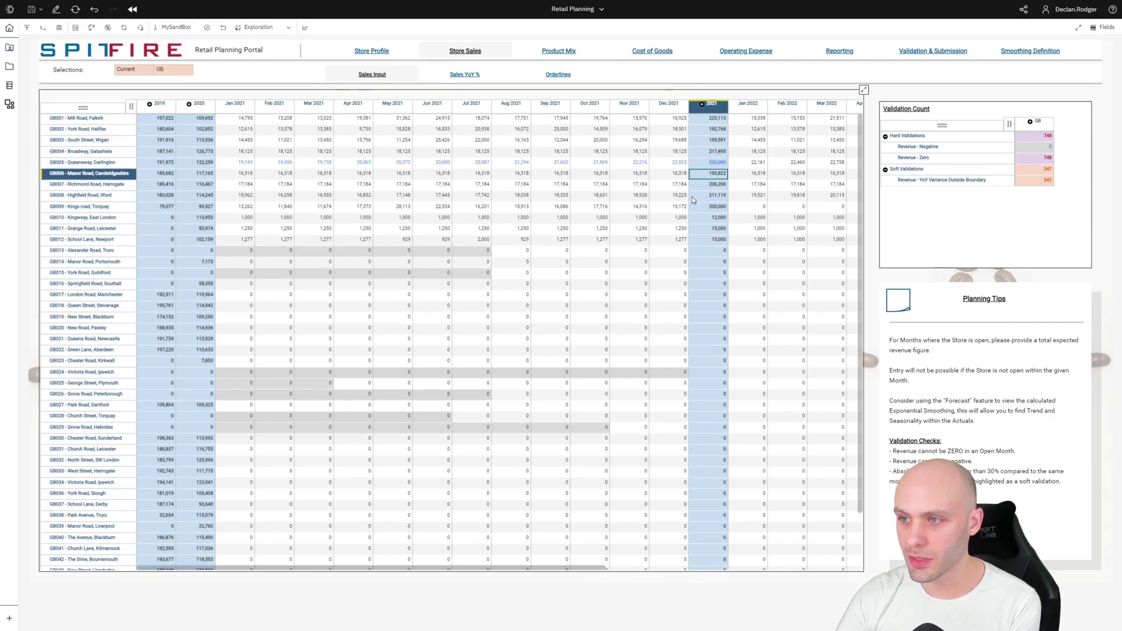
pyautogui.write('250k')
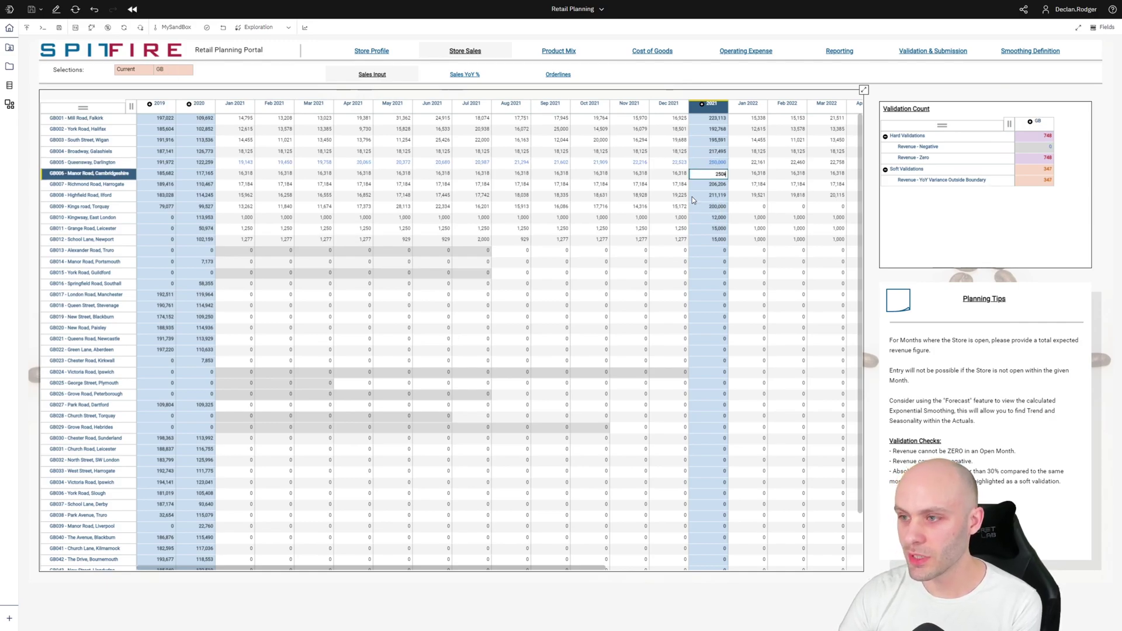
pyautogui.press('Return')
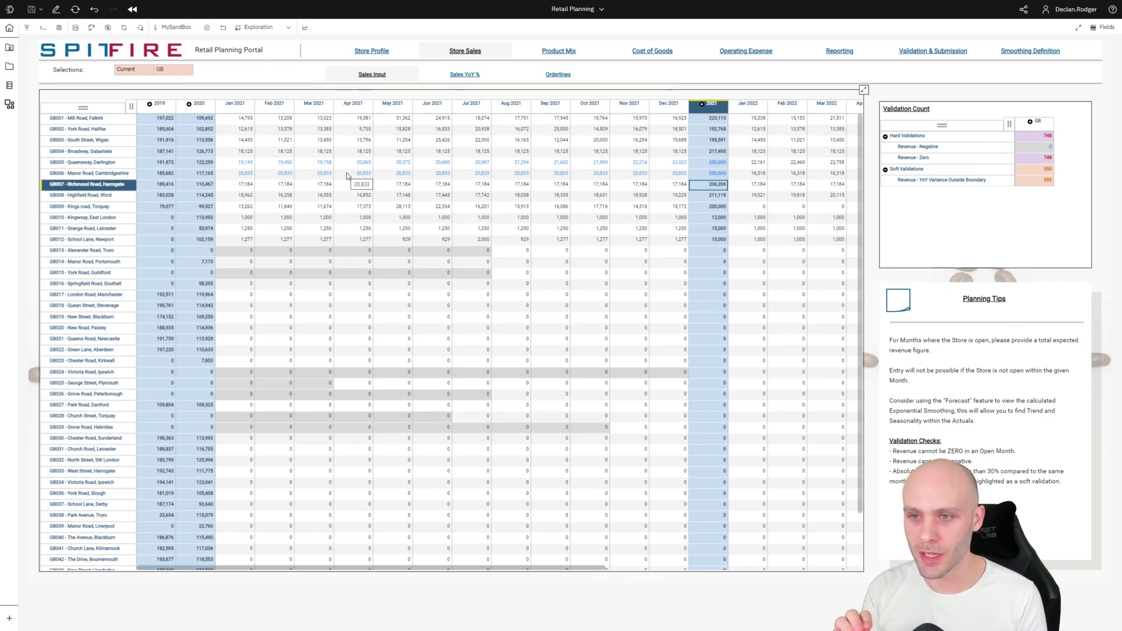
# Compare the 2021 store sales in Base with those in MySandBox, returning to MySandBox.
pyautogui.click(448, 209)
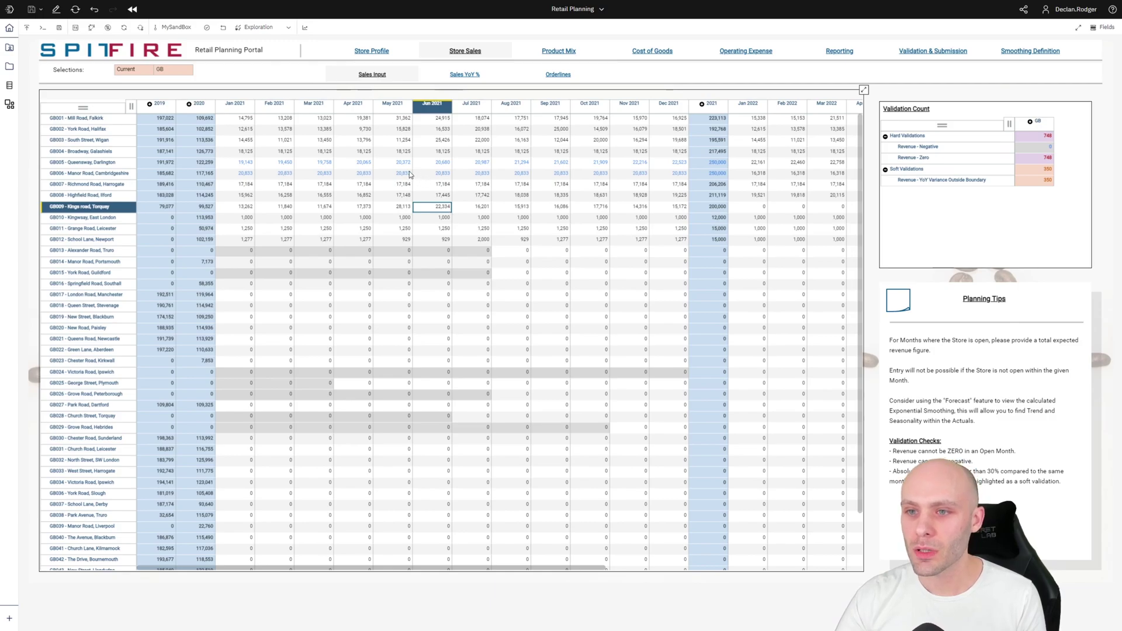
pyautogui.click(353, 130)
pyautogui.click(175, 27)
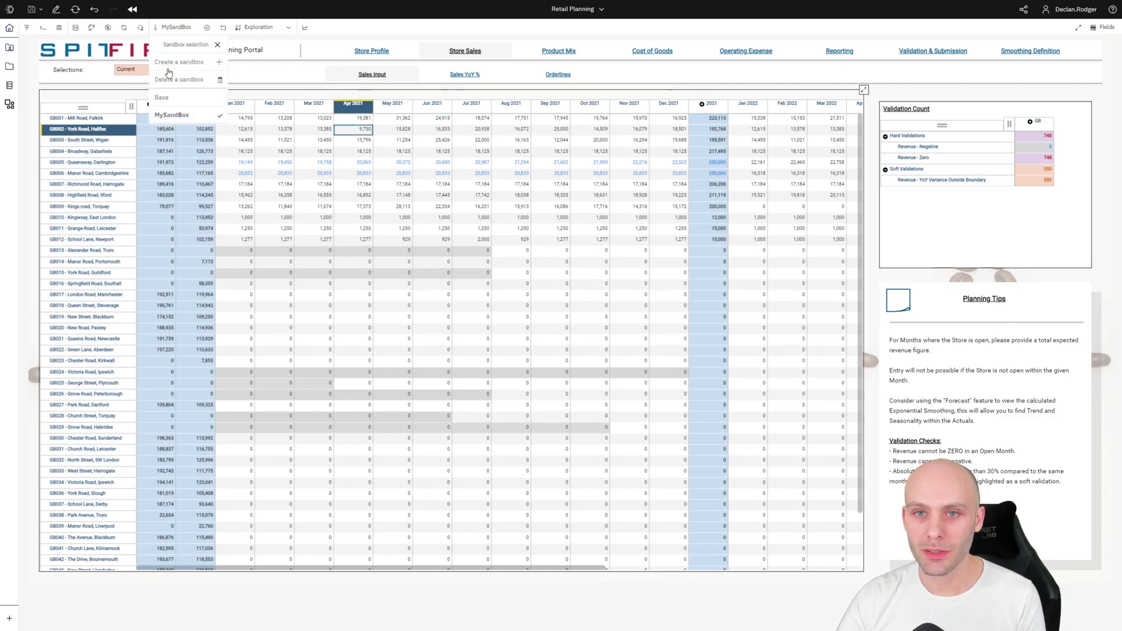
pyautogui.click(169, 98)
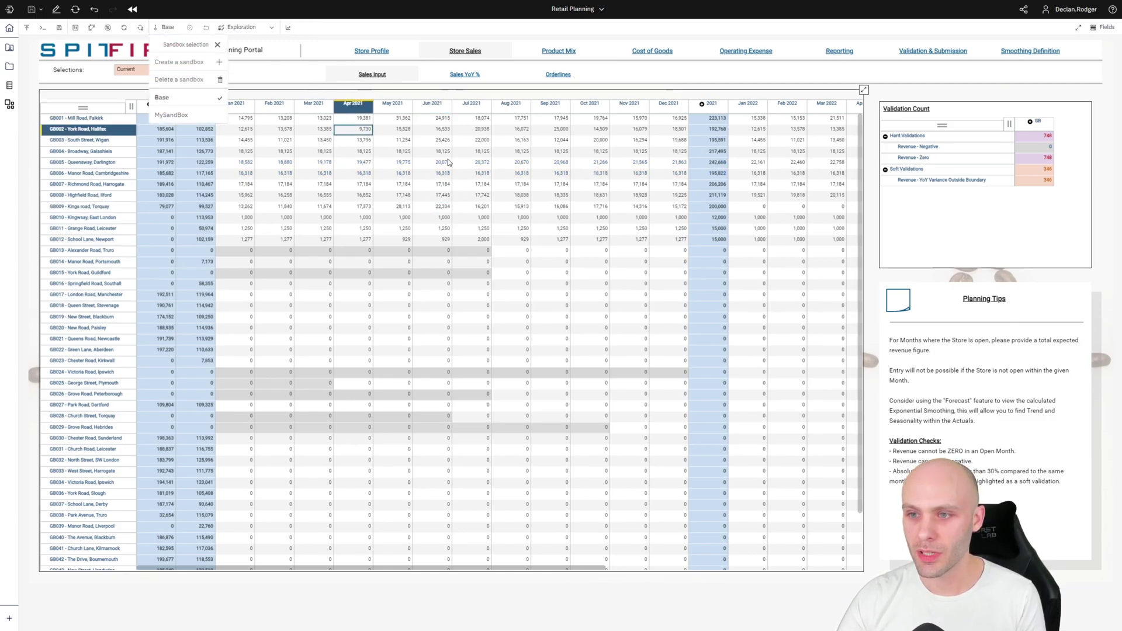
pyautogui.click(170, 116)
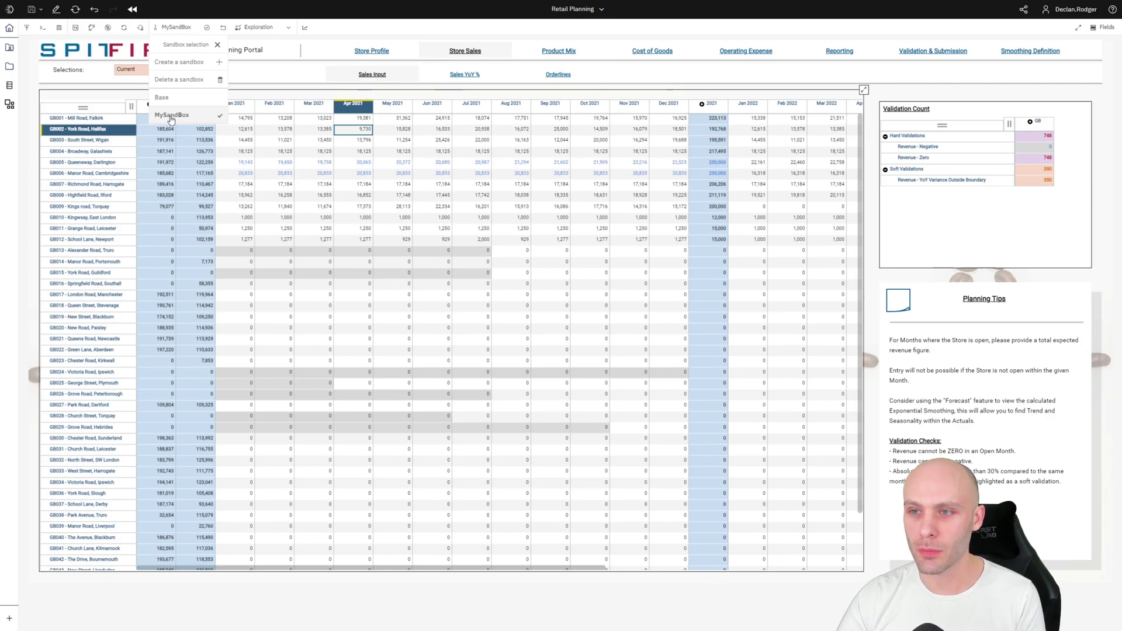
pyautogui.click(443, 142)
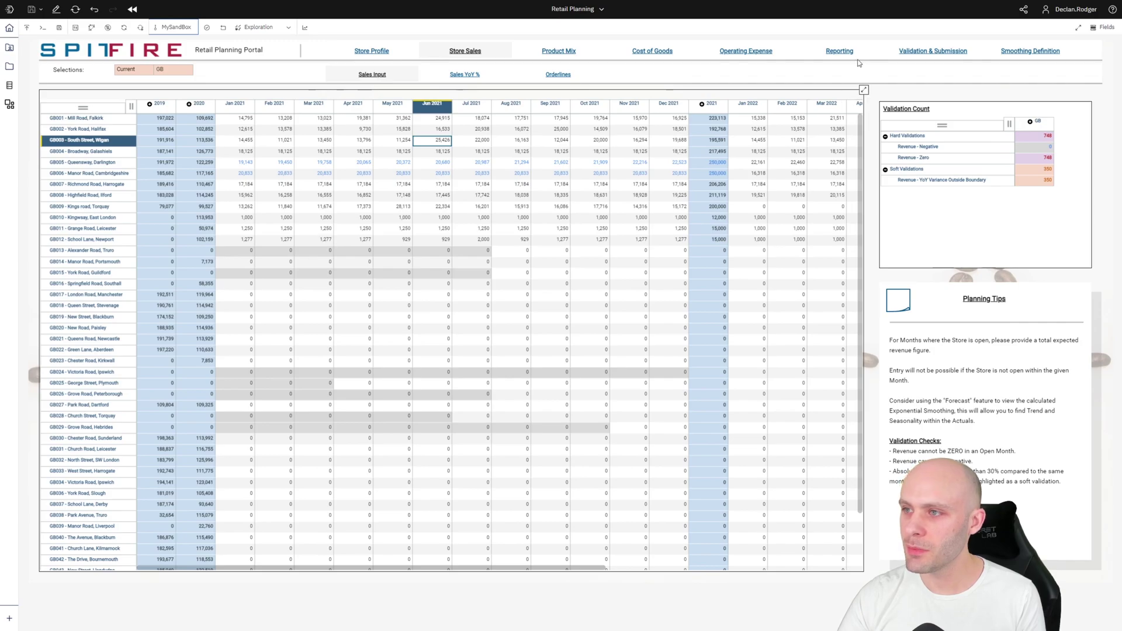
# Open the Reporting income statement and examine the April 2021 revenue, cost of goods sold, cost of sales and gross profit in MySandBox.
pyautogui.click(839, 52)
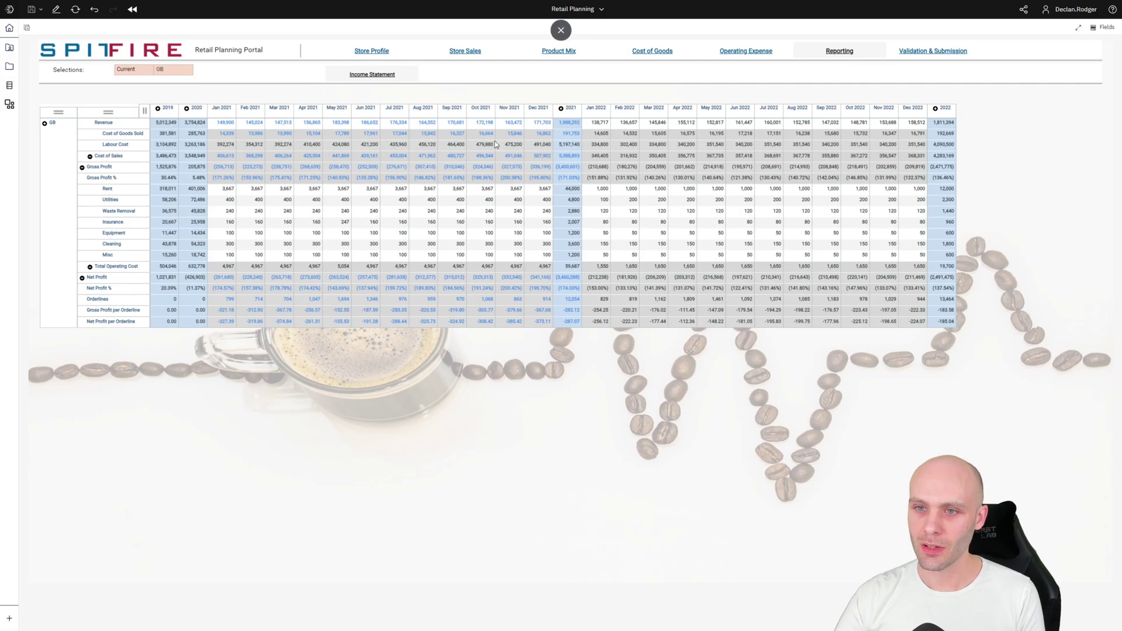
pyautogui.click(337, 135)
pyautogui.click(321, 124)
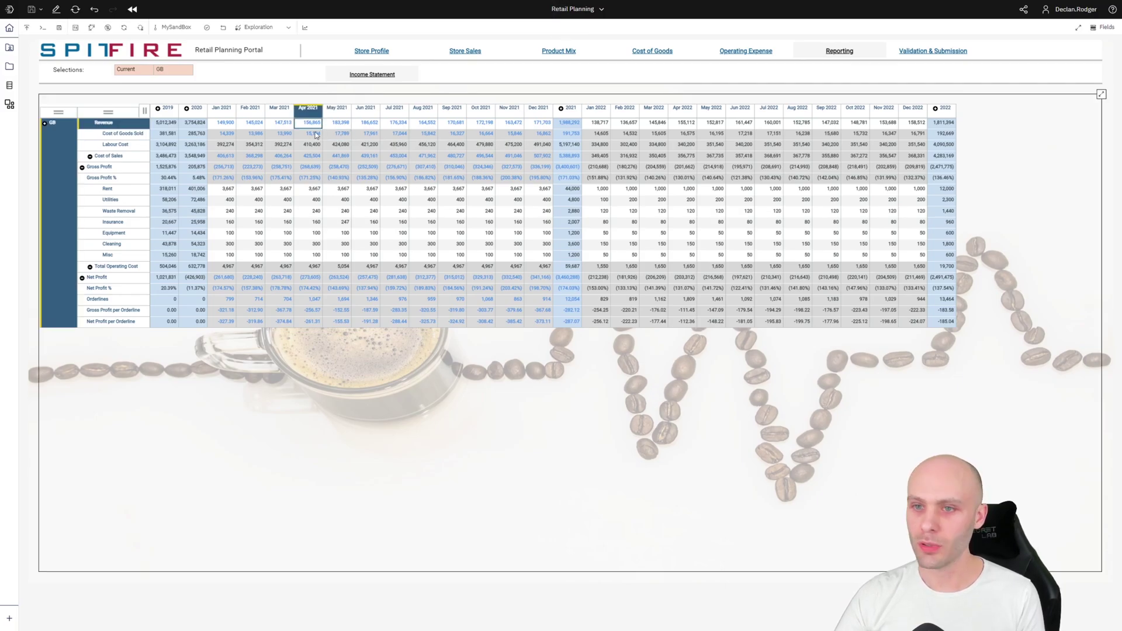
pyautogui.click(313, 133)
pyautogui.click(314, 156)
pyautogui.click(317, 166)
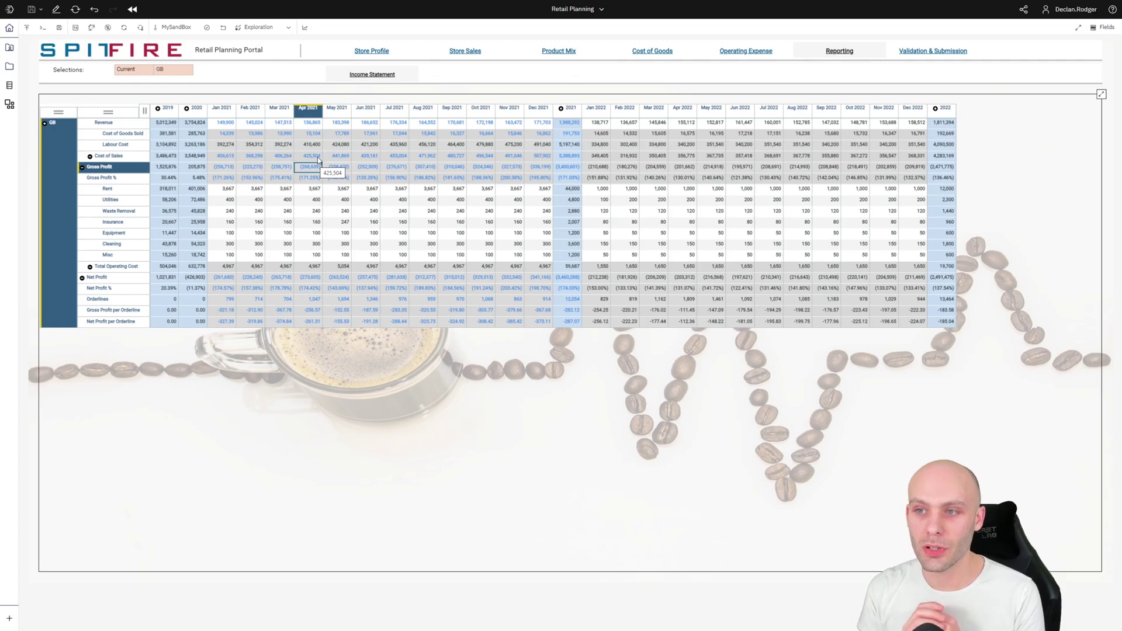
# Start committing the MySandBox data to Base and decline the confirmation.
pyautogui.click(207, 34)
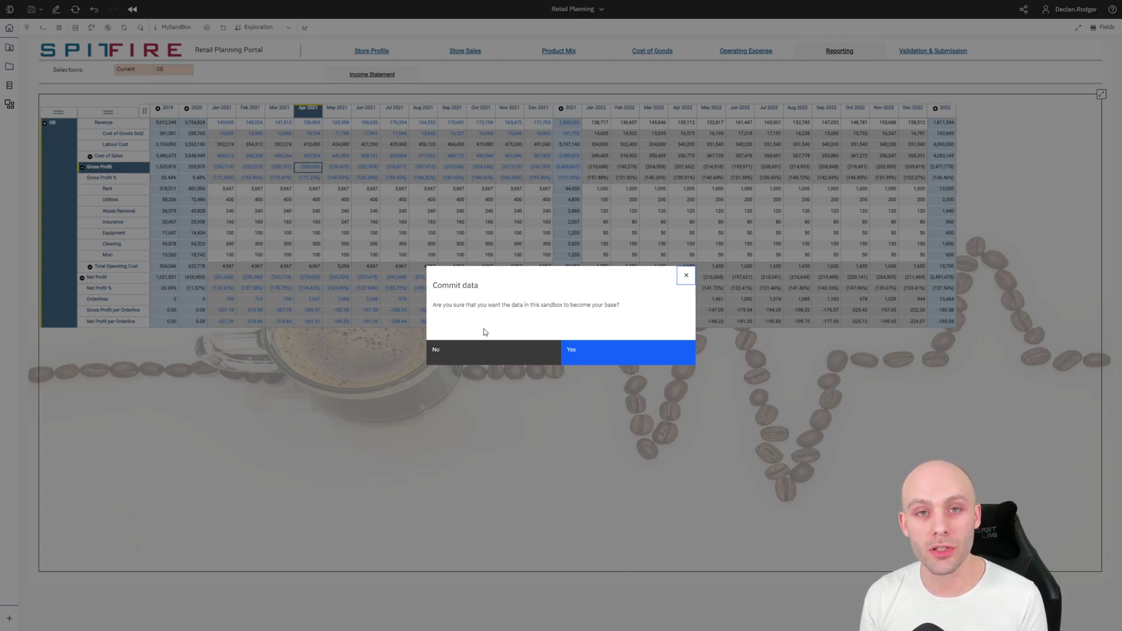
pyautogui.click(481, 351)
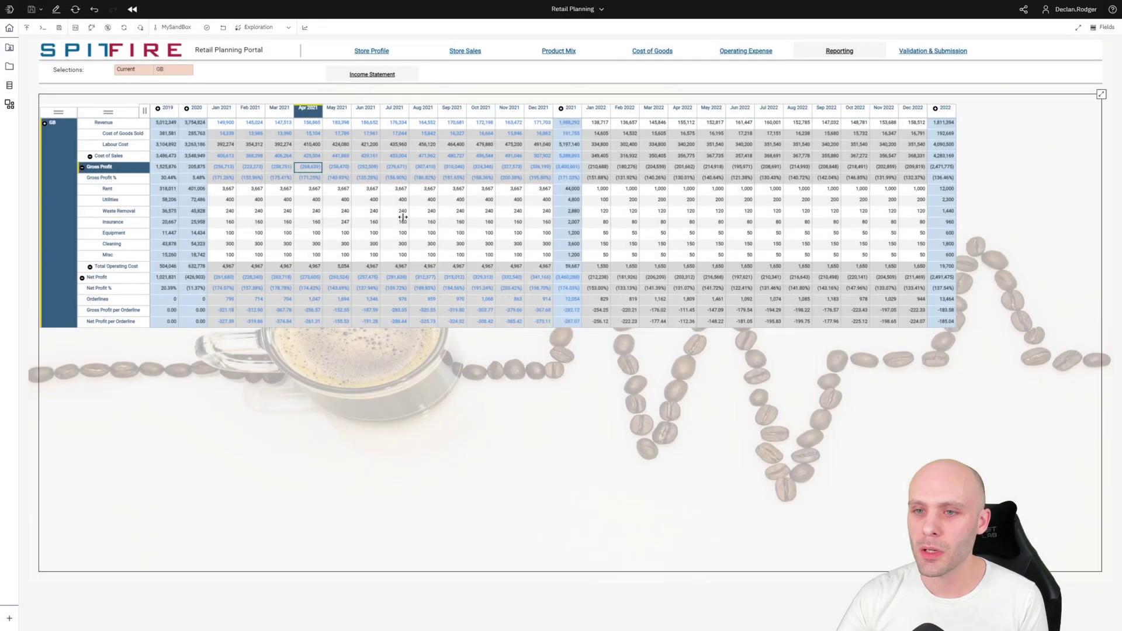
# Keep only the 2021 year column in the income statement.
pyautogui.click(332, 138)
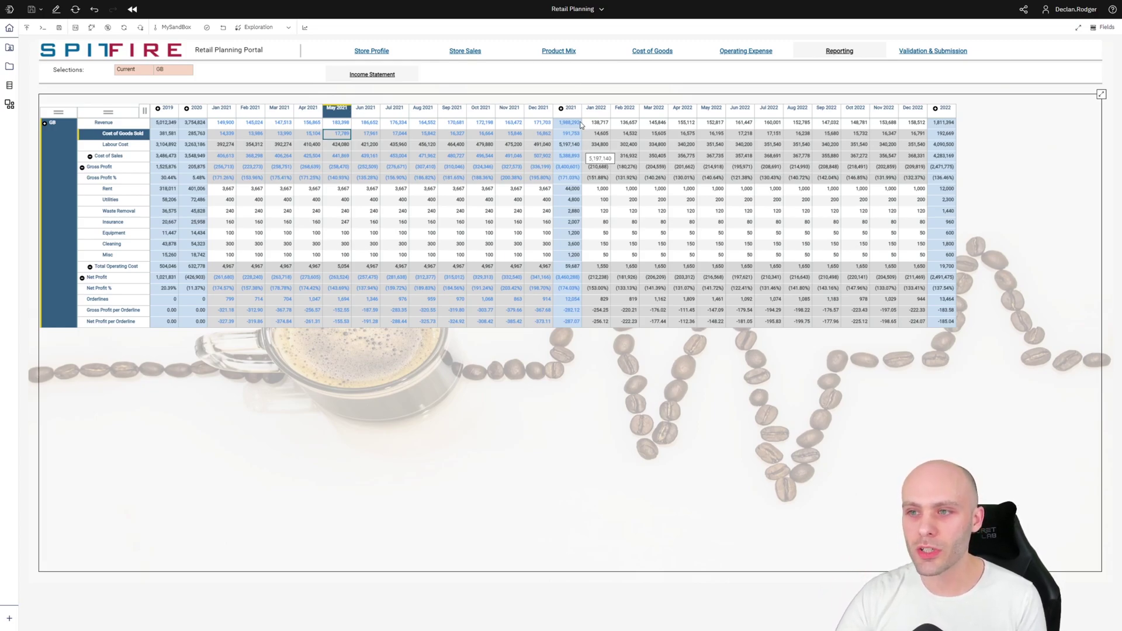
pyautogui.rightClick(579, 108)
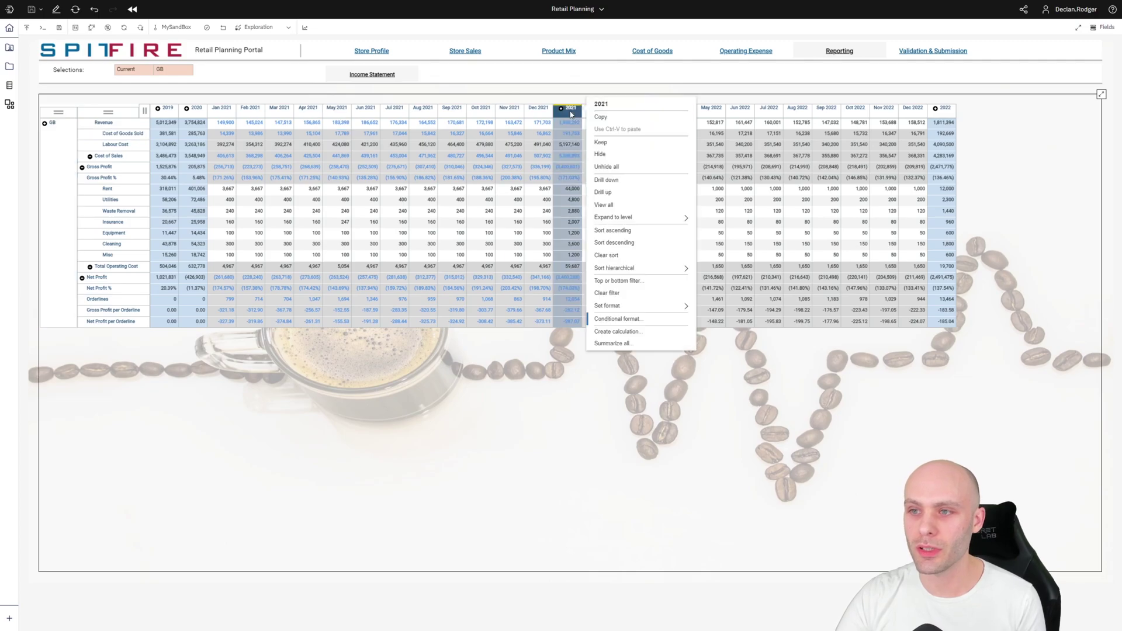
pyautogui.click(614, 142)
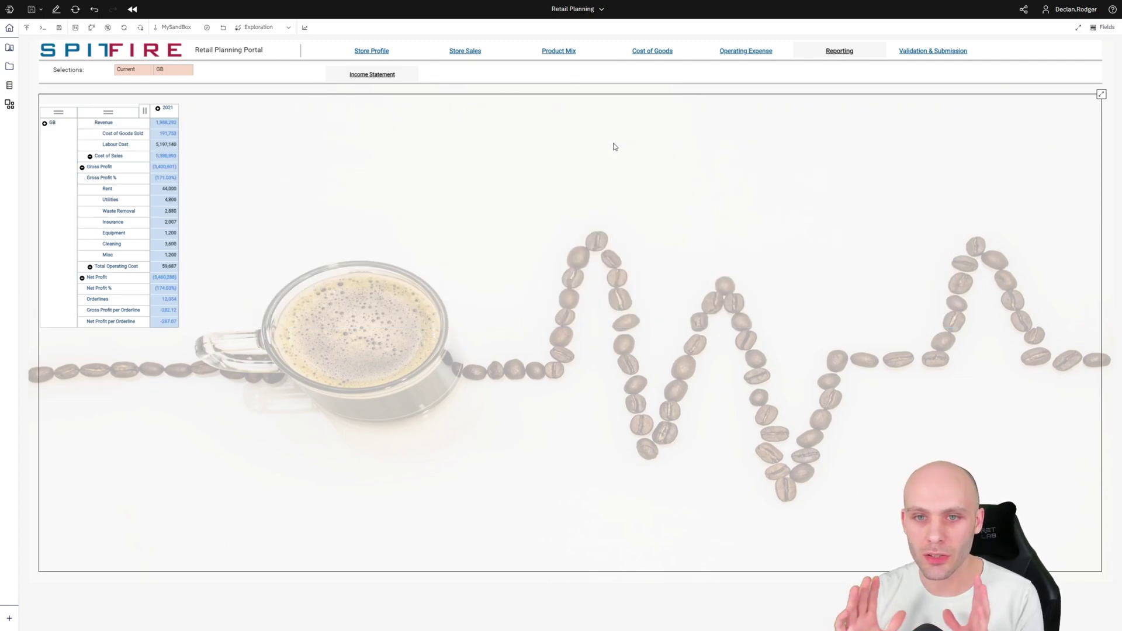
# Show the income statement's dimension overview and place the Sandboxes dimension on the columns ahead of Time.
pyautogui.click(166, 167)
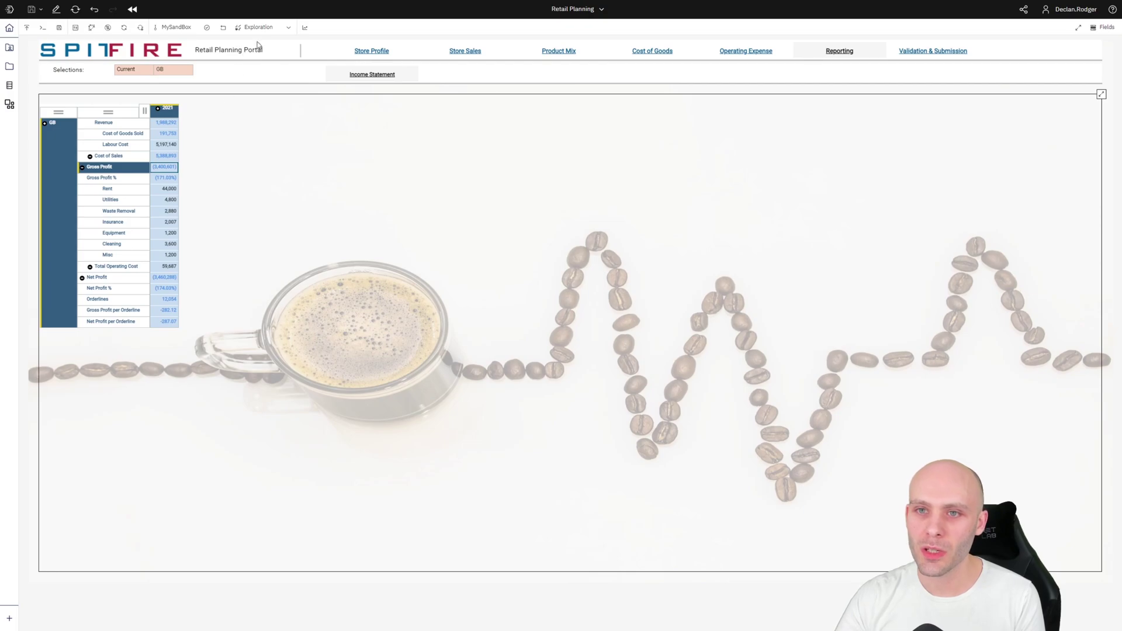
pyautogui.click(289, 29)
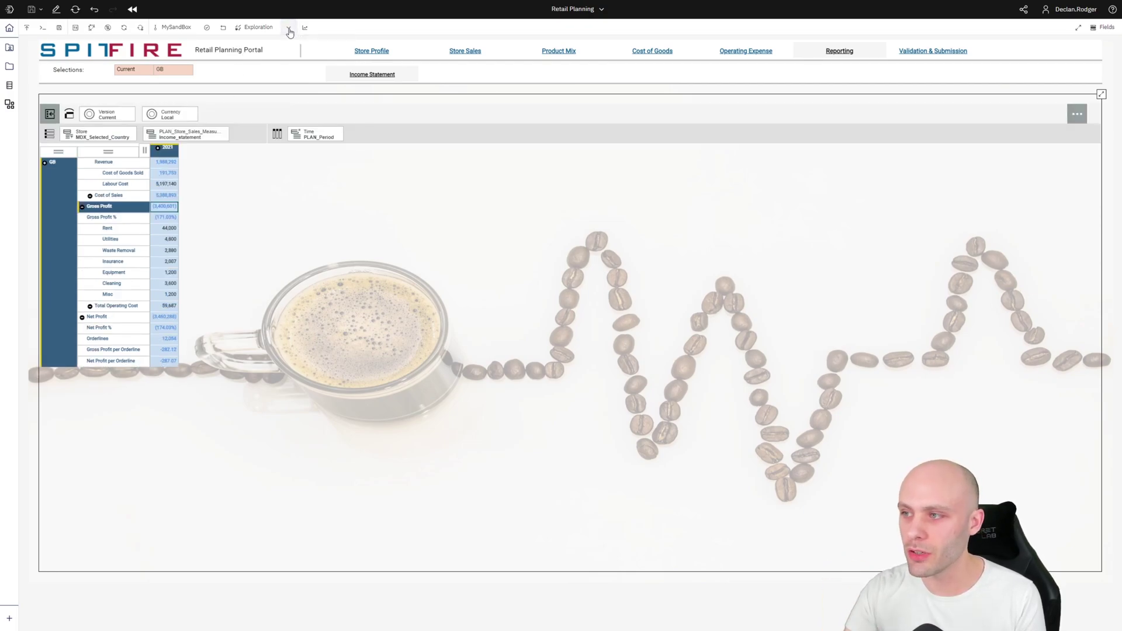
pyautogui.click(1075, 117)
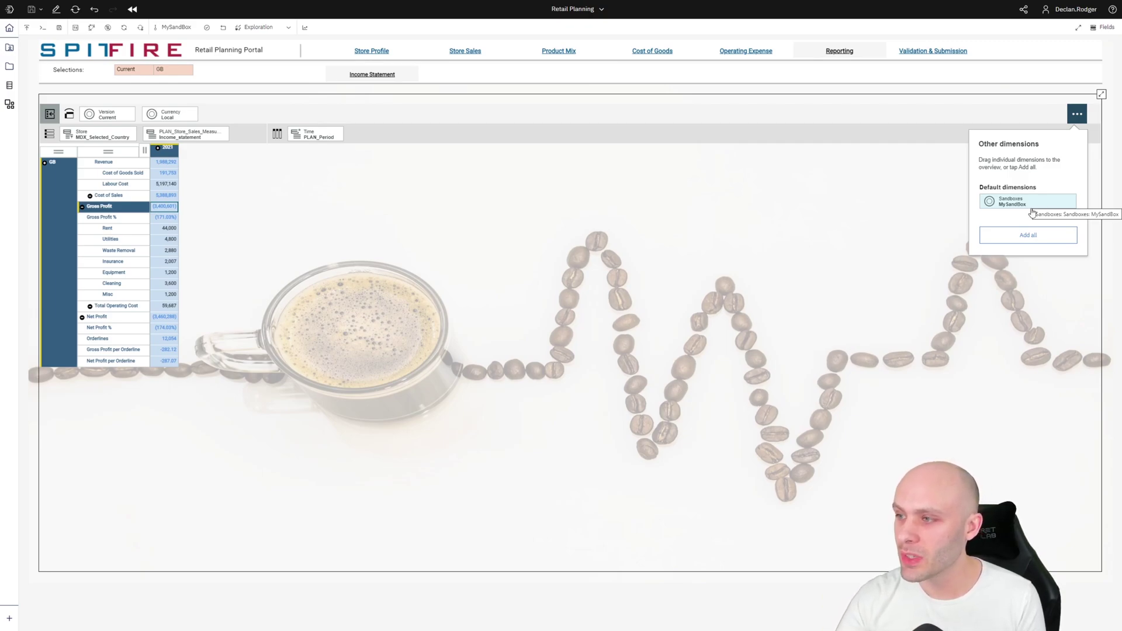
pyautogui.moveTo(1017, 214)
pyautogui.mouseDown()
pyautogui.moveTo(532, 141)
pyautogui.moveTo(284, 137)
pyautogui.mouseUp()
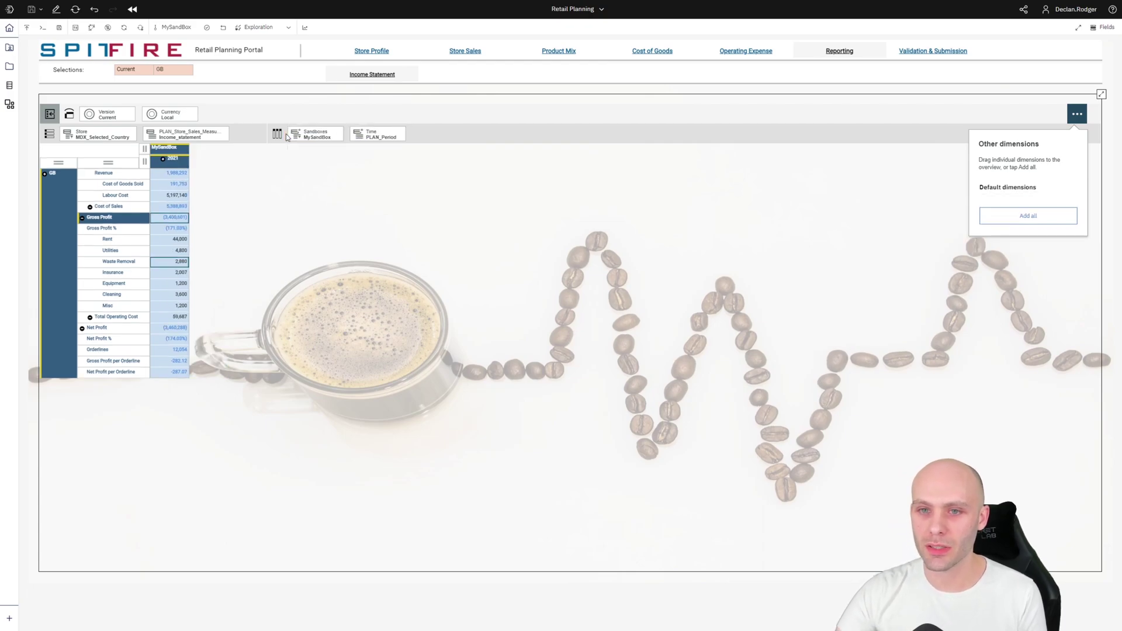
# Add Base alongside MySandBox in the Sandboxes column set and apply the set.
pyautogui.click(316, 134)
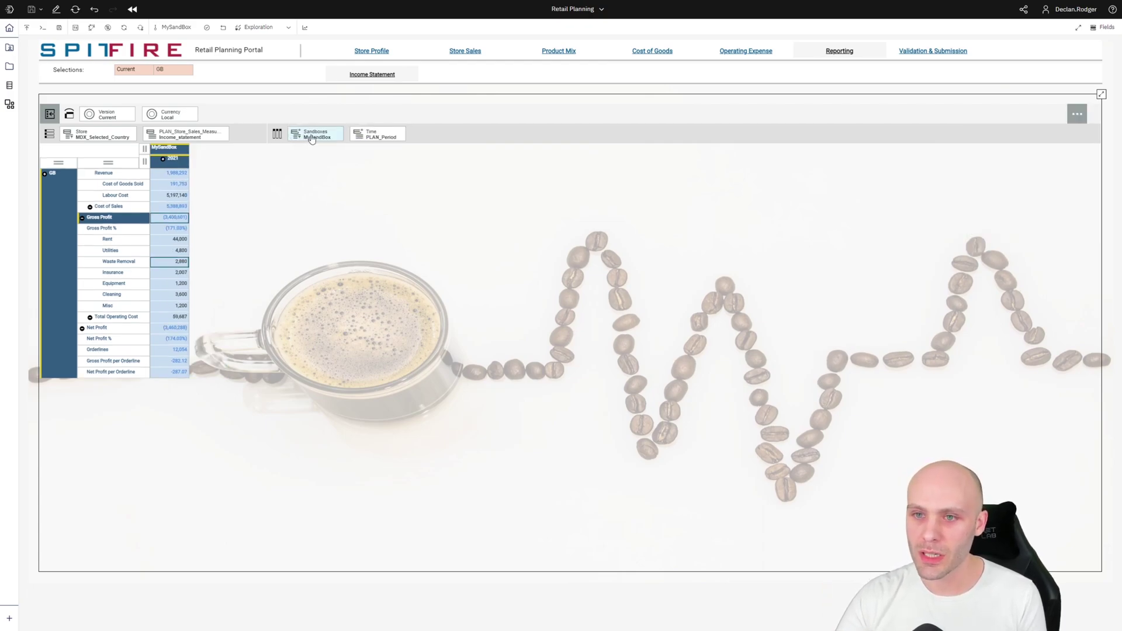
pyautogui.click(367, 148)
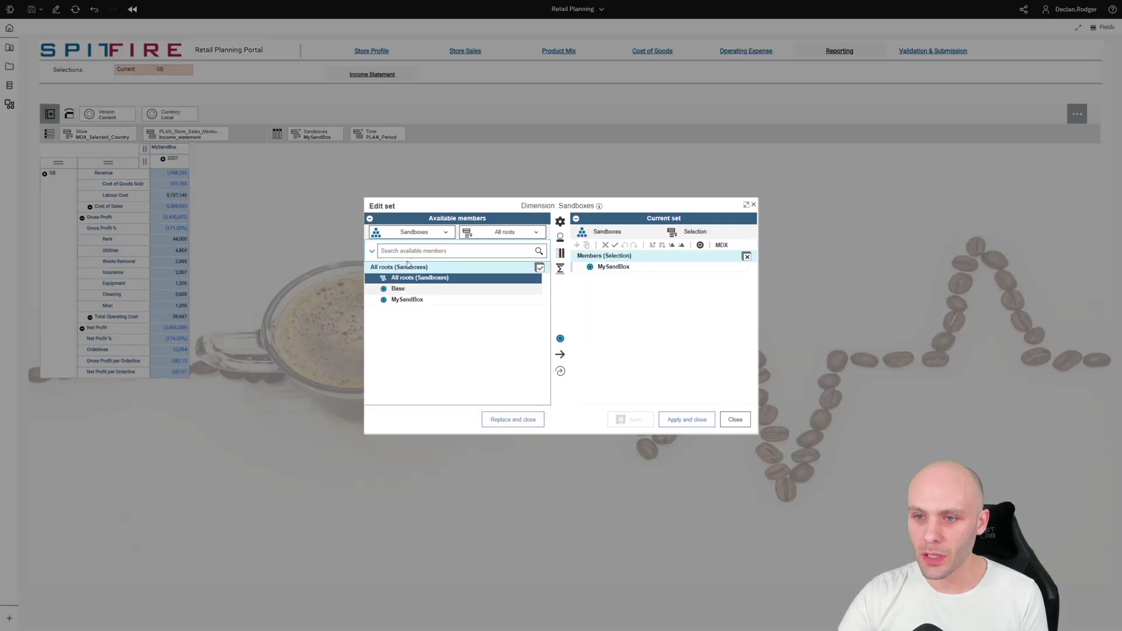
pyautogui.click(560, 354)
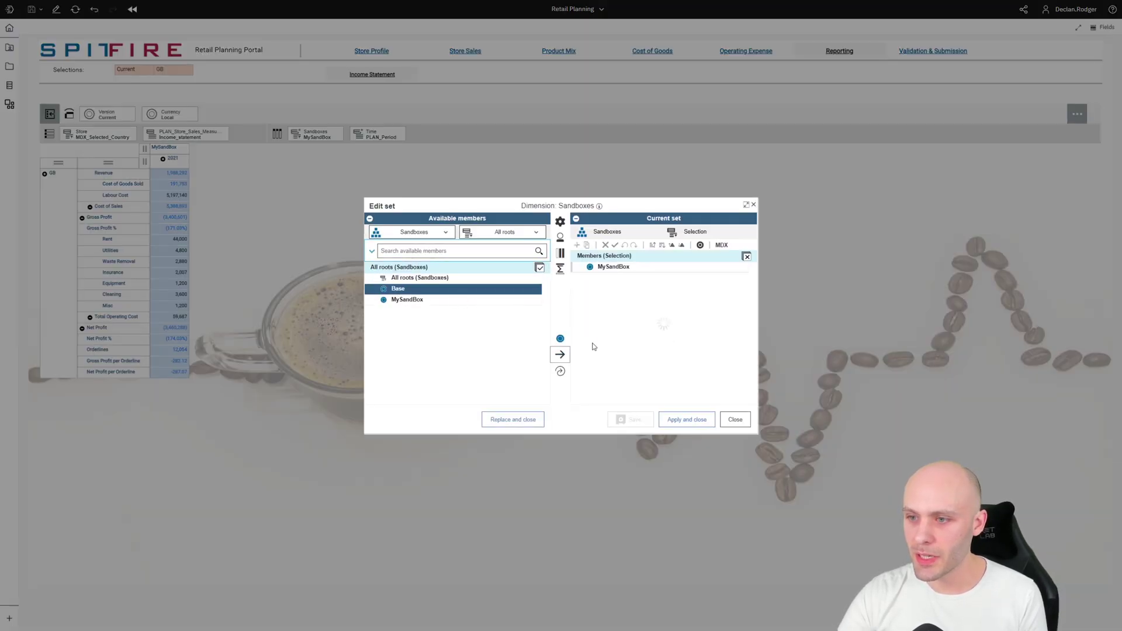
pyautogui.click(687, 416)
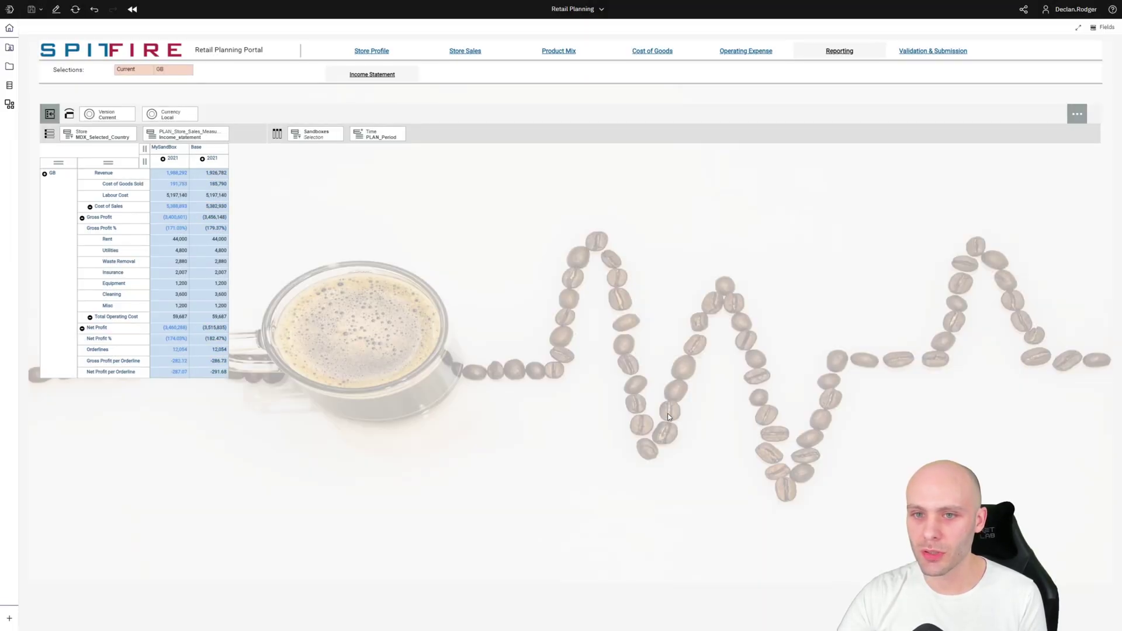
# Create a calculated column named Variance that subtracts Base from MySandBox.
pyautogui.click(181, 196)
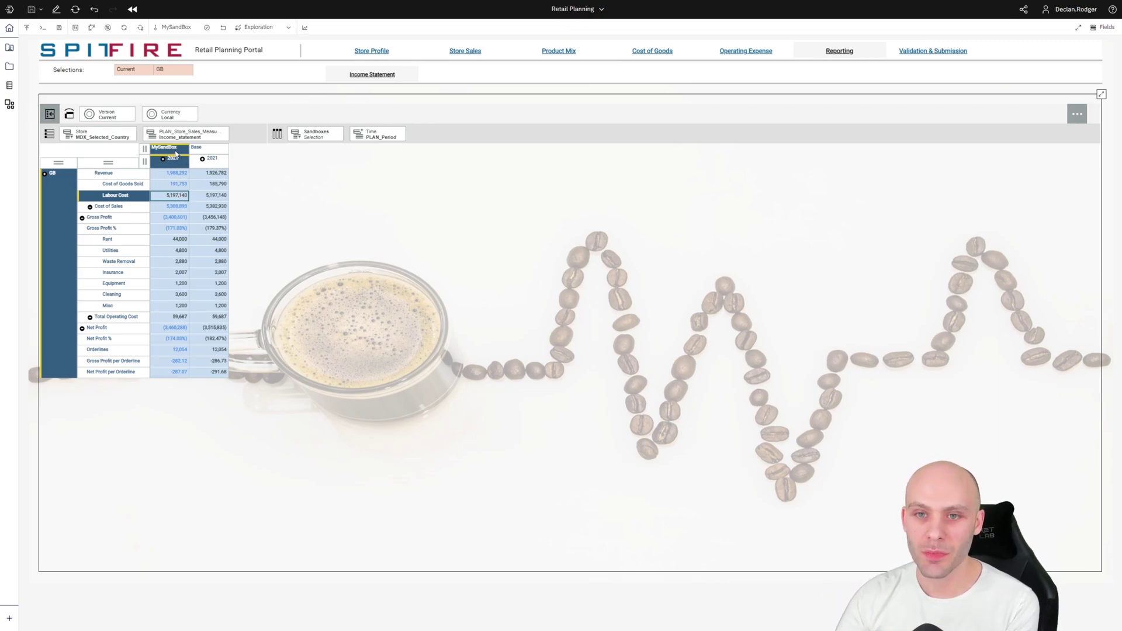
pyautogui.click(201, 153)
pyautogui.keyDown('ctrl'); pyautogui.click(201, 156); pyautogui.keyUp('ctrl')
pyautogui.rightClick(201, 155)
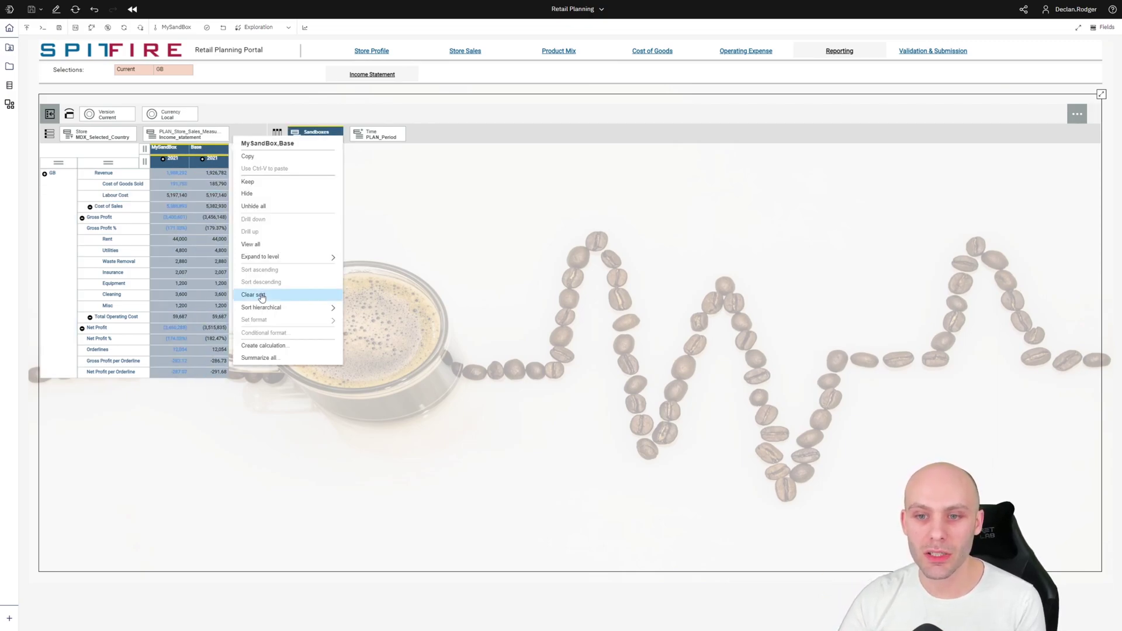
pyautogui.click(276, 349)
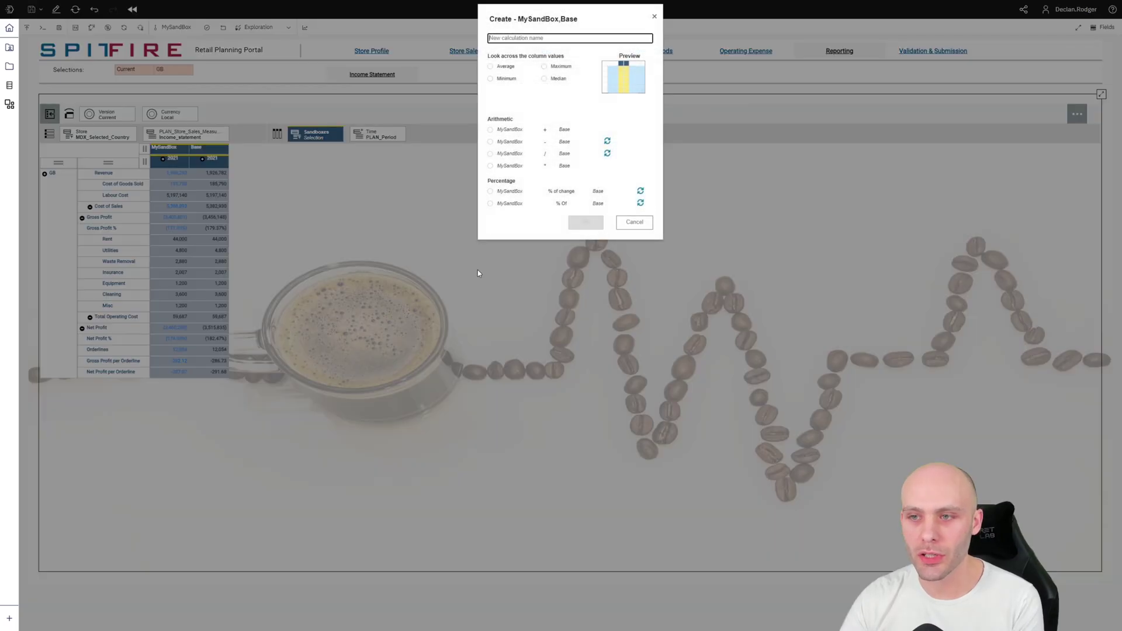
pyautogui.click(516, 146)
pyautogui.click(532, 38)
pyautogui.write('Mariance')
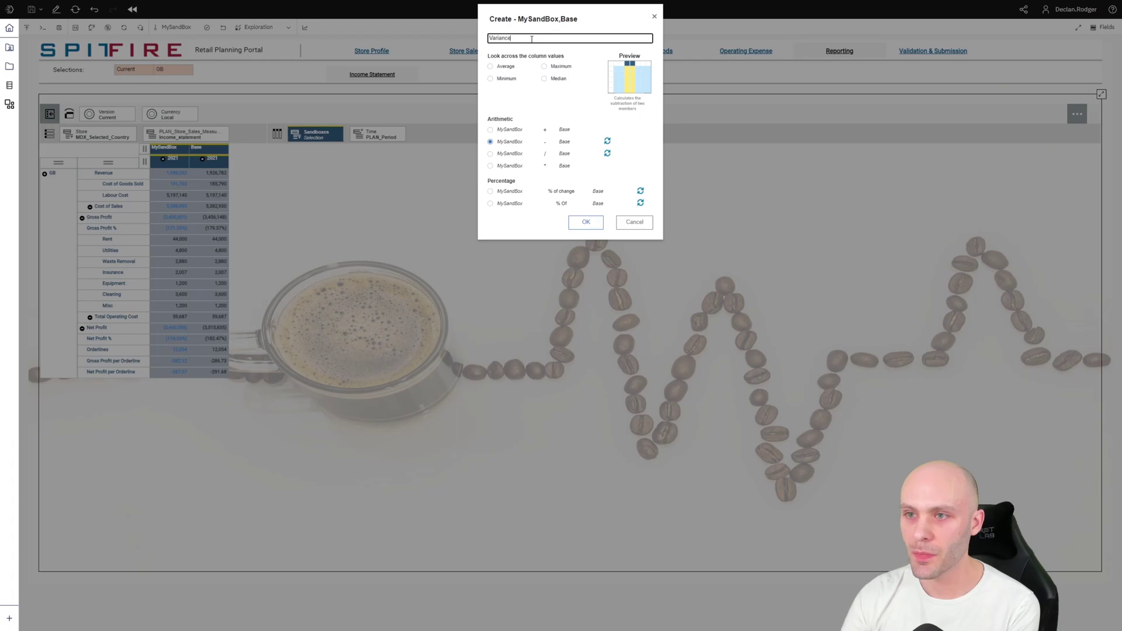
pyautogui.click(586, 222)
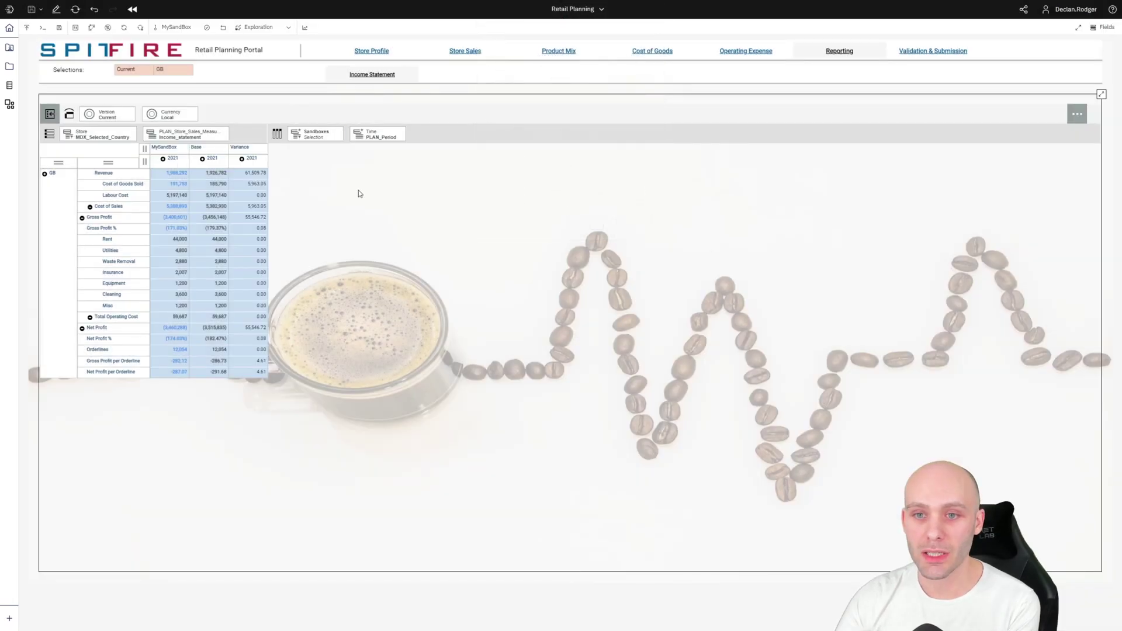
# Create a calculated column named Variance % using the % of change calculation between MySandBox and Base.
pyautogui.click(167, 148)
pyautogui.keyDown('ctrl'); pyautogui.click(199, 153); pyautogui.keyUp('ctrl')
pyautogui.rightClick(201, 159)
pyautogui.click(263, 345)
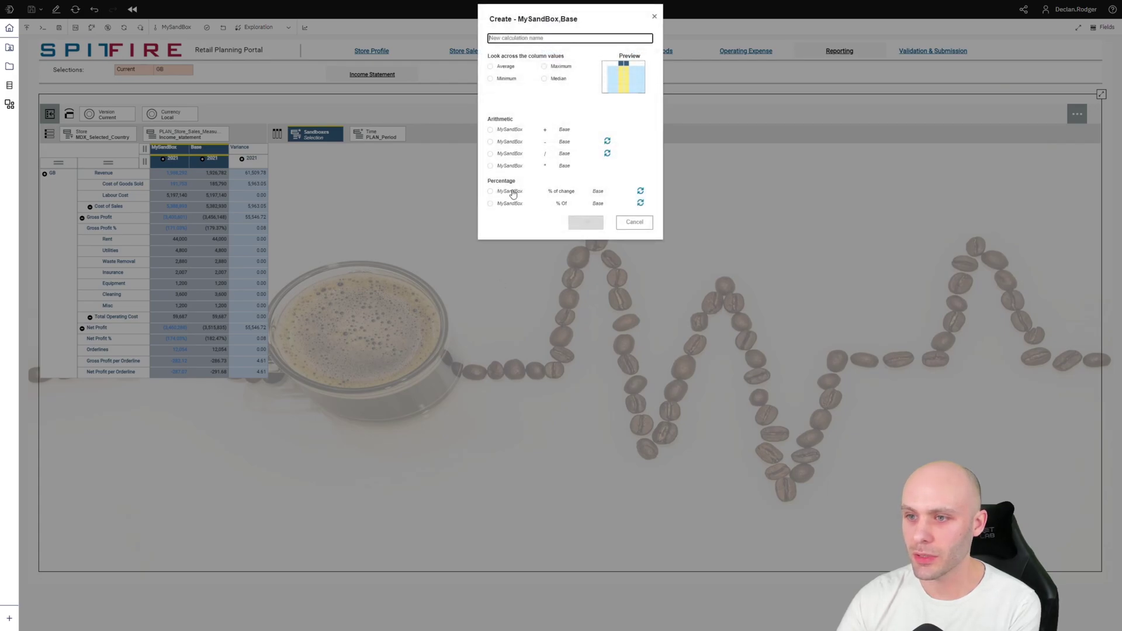
pyautogui.click(509, 191)
pyautogui.tripleClick(532, 37)
pyautogui.write('Variance %')
pyautogui.click(585, 222)
pyautogui.click(269, 196)
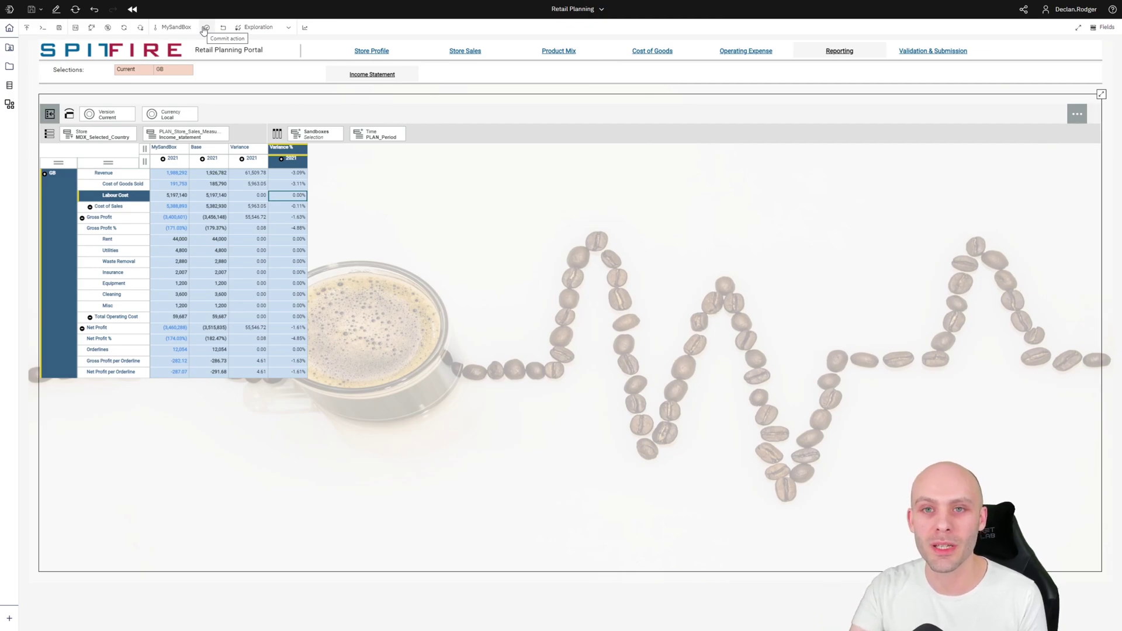
# Open the sandbox deletion dialog and cancel it without selecting MySandBox.
pyautogui.click(178, 27)
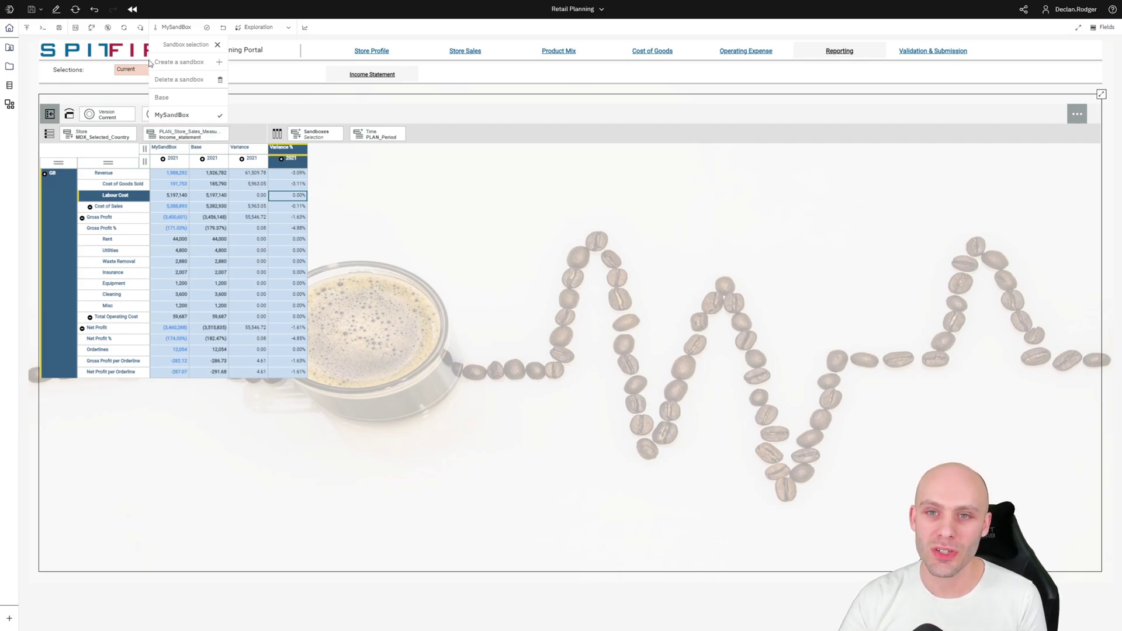
pyautogui.click(184, 82)
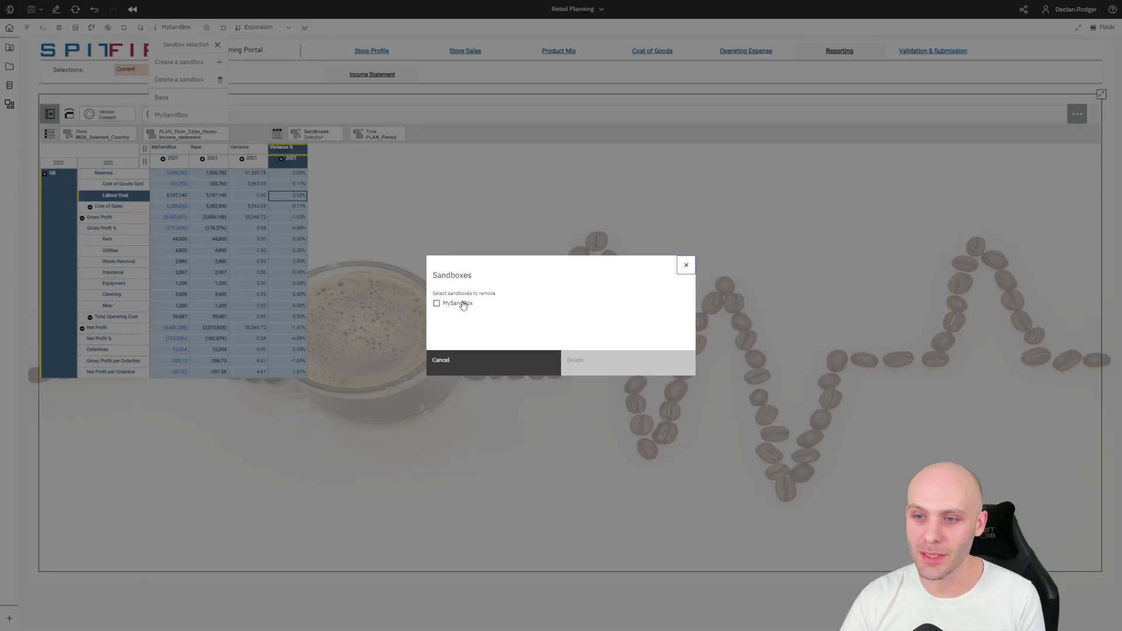
pyautogui.click(452, 367)
# Reset the MySandBox data to the Base values, keeping MySandBox as the active sandbox.
pyautogui.click(202, 240)
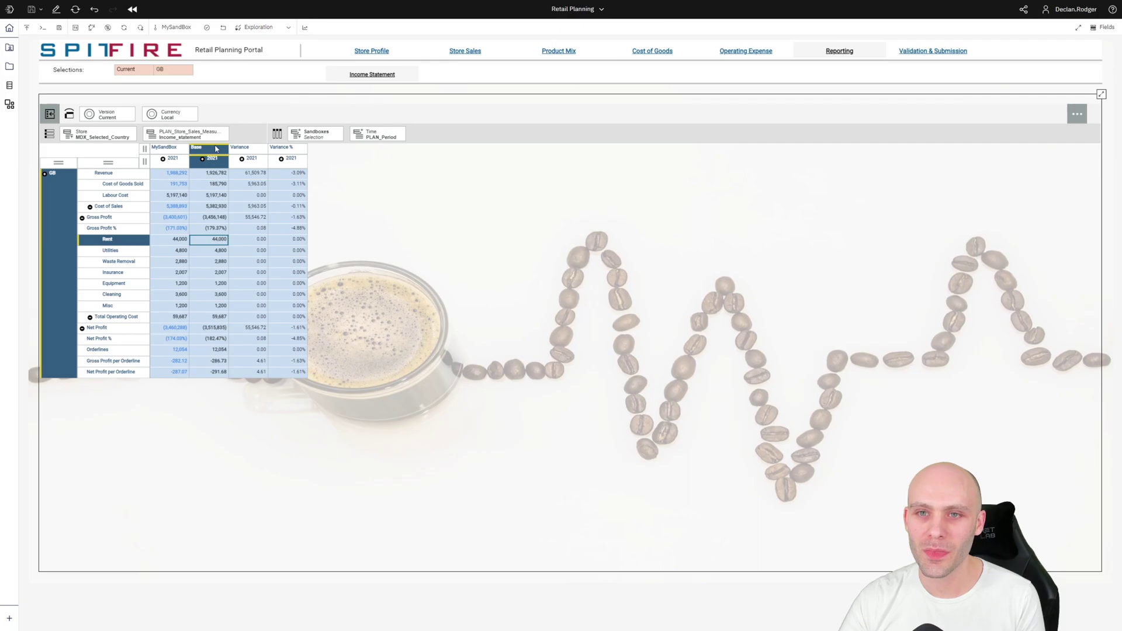
pyautogui.click(223, 29)
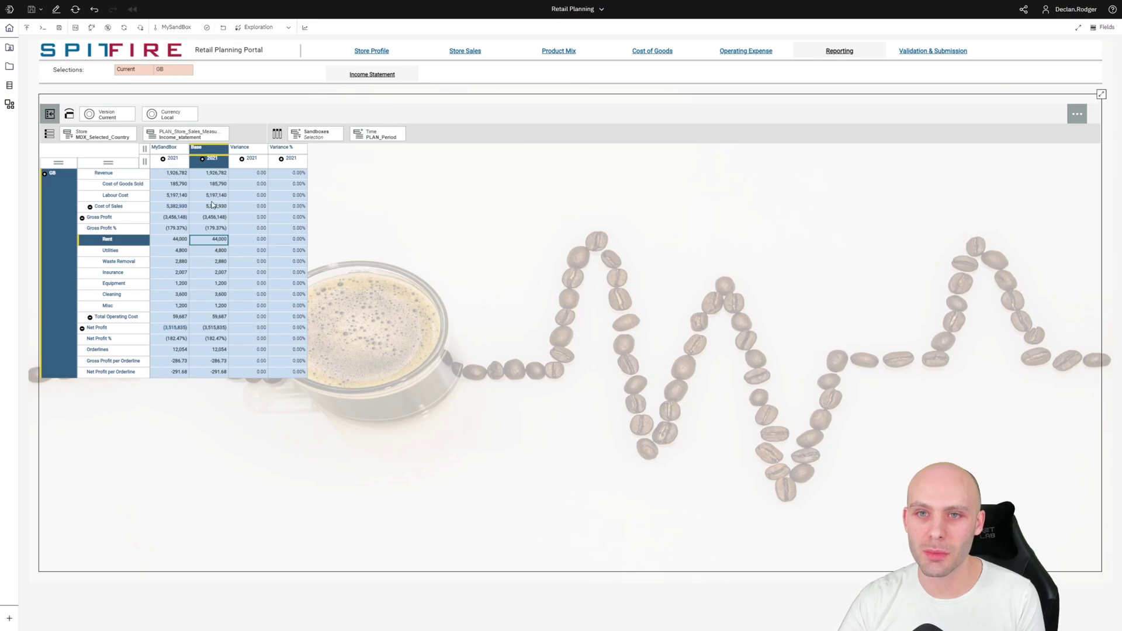
pyautogui.click(211, 252)
pyautogui.click(175, 28)
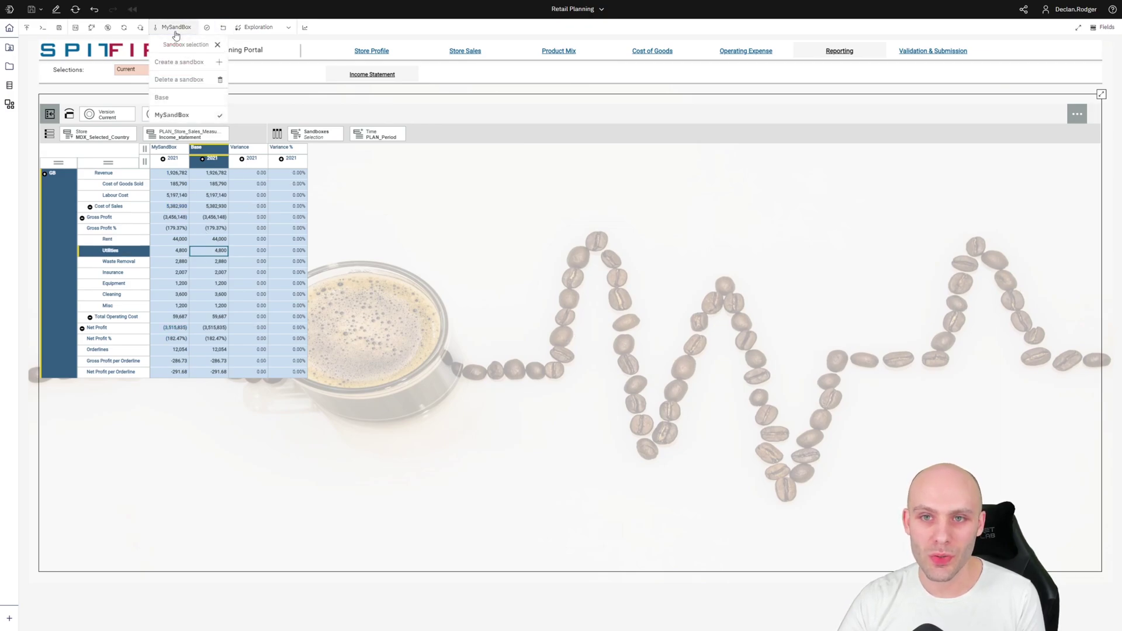
pyautogui.click(213, 218)
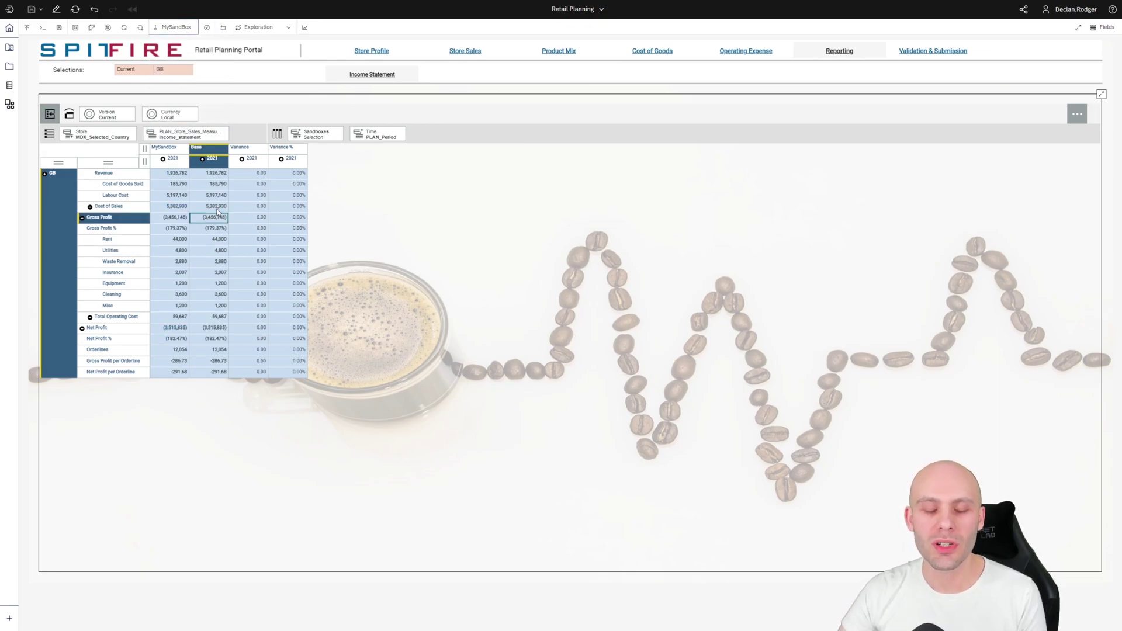